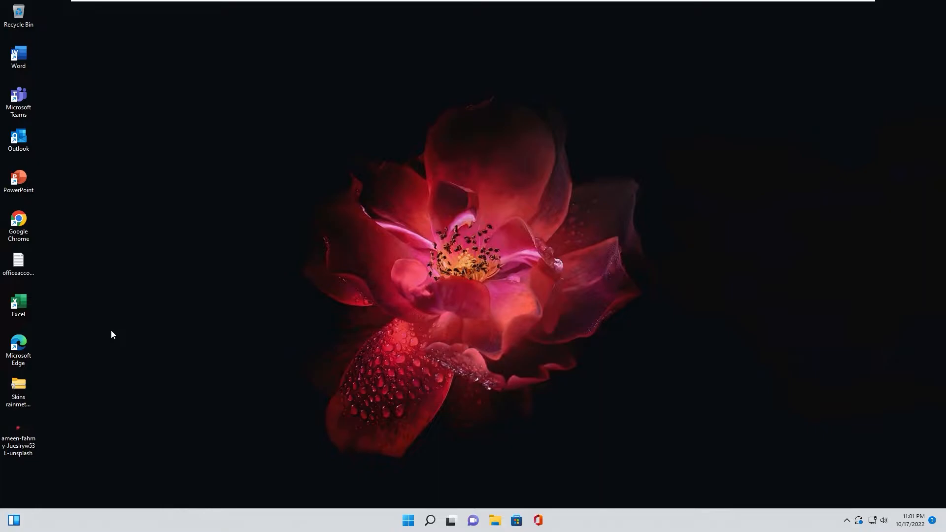
- Move the Skins rainmeter package 3 archive to an empty desktop spot and extract it into a desktop folder of the same name
{"action": "left_click_drag", "start_coordinate": [19, 389], "coordinate": [171, 307]}
{"action": "right_click", "coordinate": [170, 307]}
{"action": "left_click", "coordinate": [211, 368]}
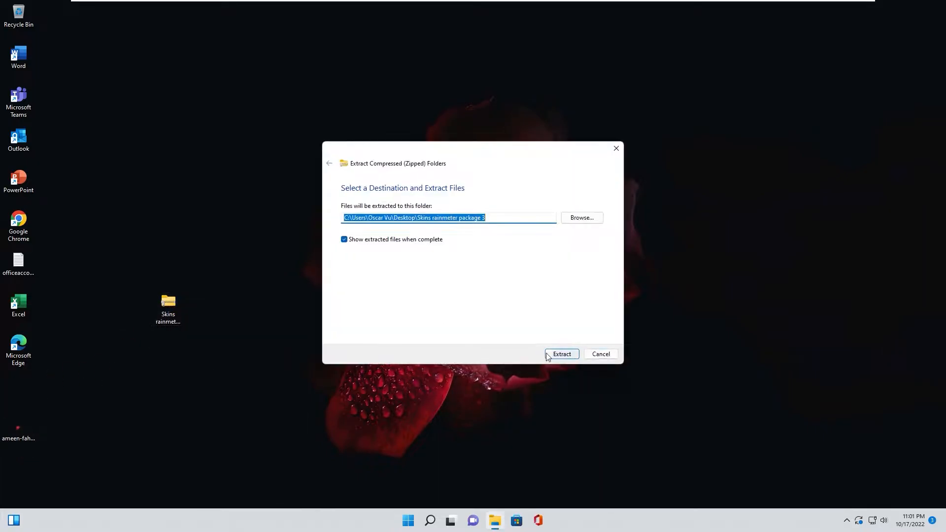
{"action": "left_click", "coordinate": [554, 354]}
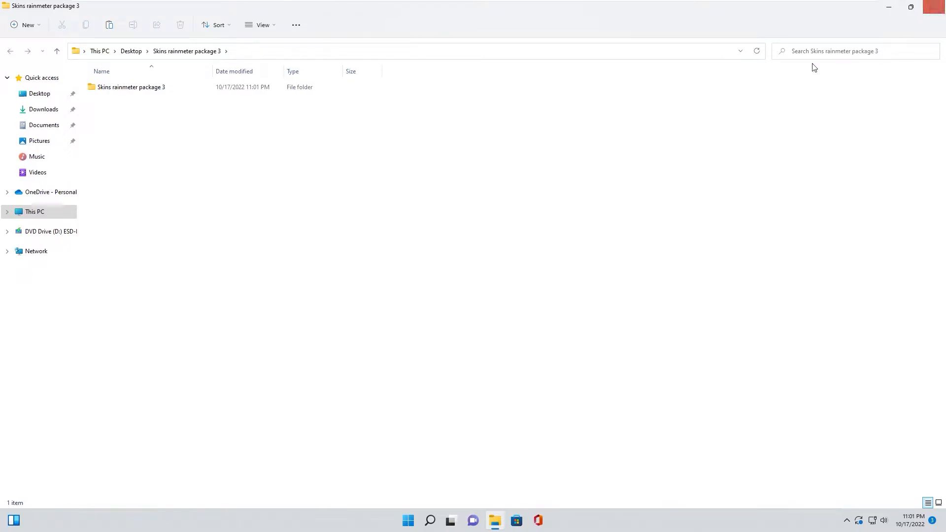
- View the JPG wallpaper image in the extracted Skins rainmeter package 3 folder, closing the image and the folder when done
{"action": "double_click", "coordinate": [129, 88]}
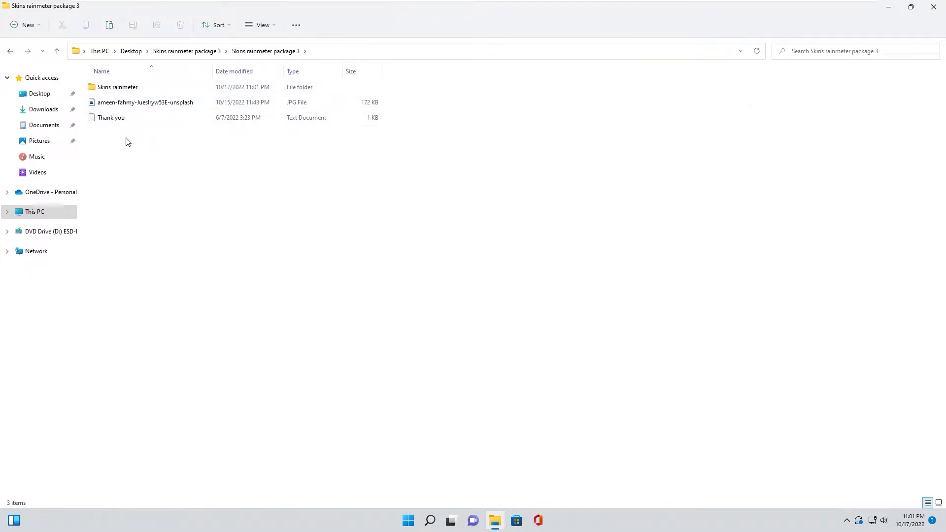
{"action": "double_click", "coordinate": [146, 102]}
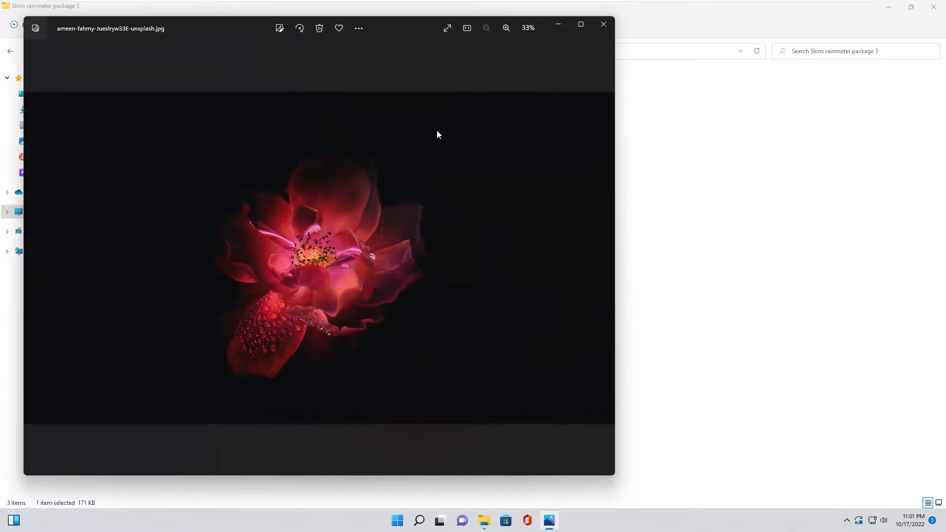
{"action": "left_click", "coordinate": [603, 25]}
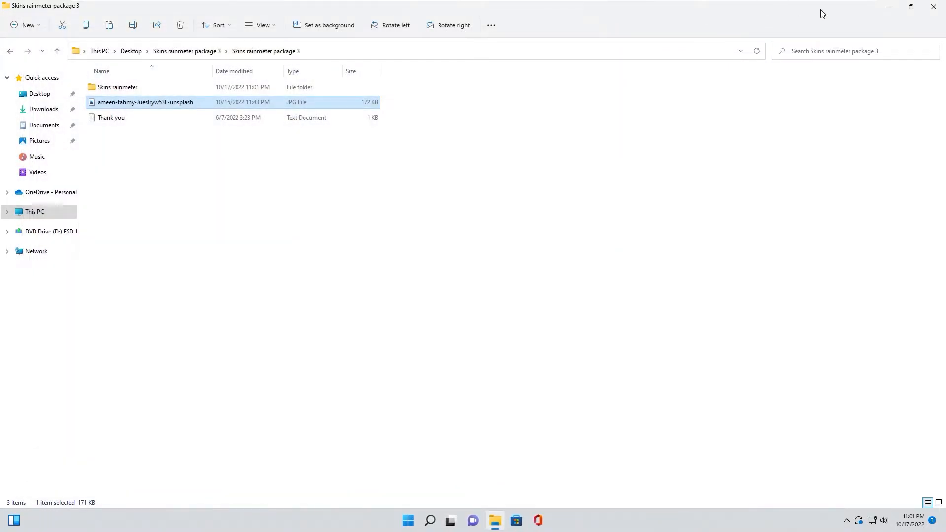
{"action": "left_click", "coordinate": [939, 10]}
{"action": "left_click", "coordinate": [224, 157]}
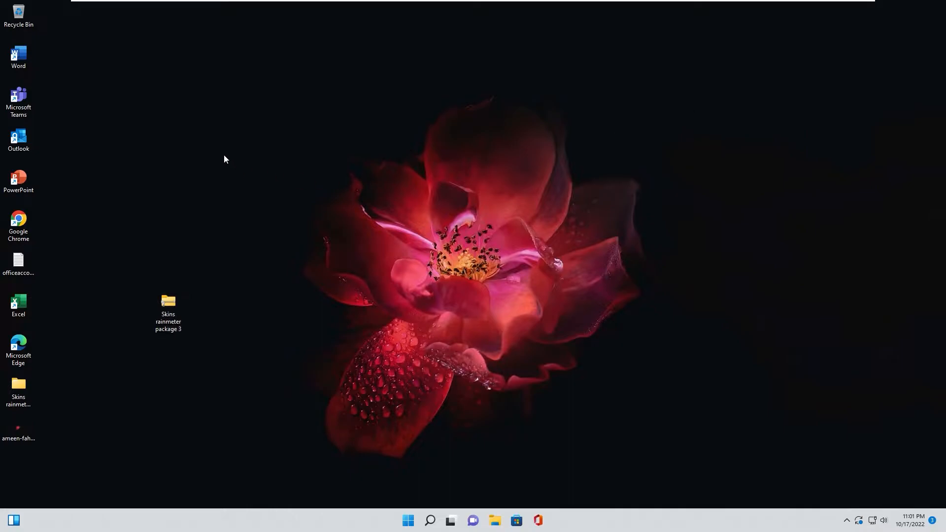
- Create a new folder on the desktop and move all the other files and shortcuts except the Recycle Bin into it
{"action": "right_click", "coordinate": [182, 122]}
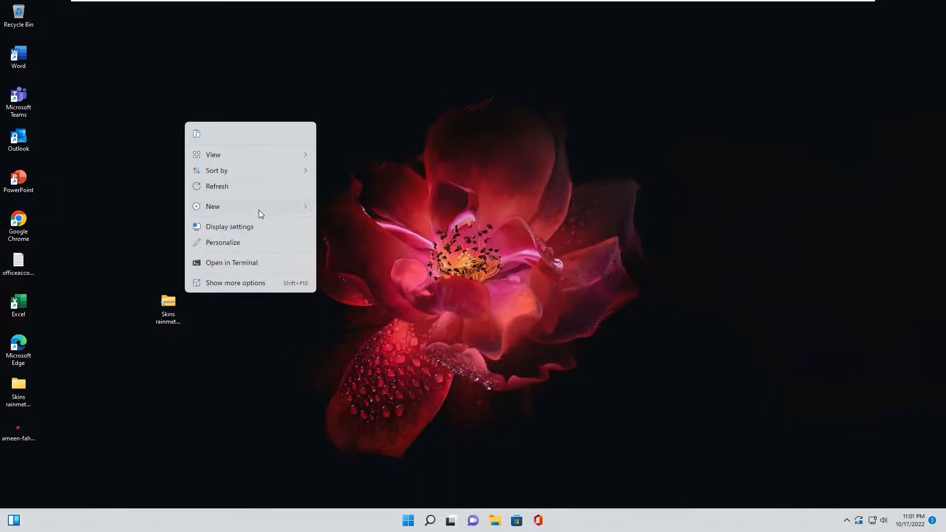
{"action": "mouse_move", "coordinate": [260, 206]}
{"action": "left_click", "coordinate": [347, 209]}
{"action": "left_click_drag", "start_coordinate": [117, 464], "coordinate": [211, 140]}
{"action": "left_click_drag", "start_coordinate": [170, 299], "coordinate": [29, 48]}
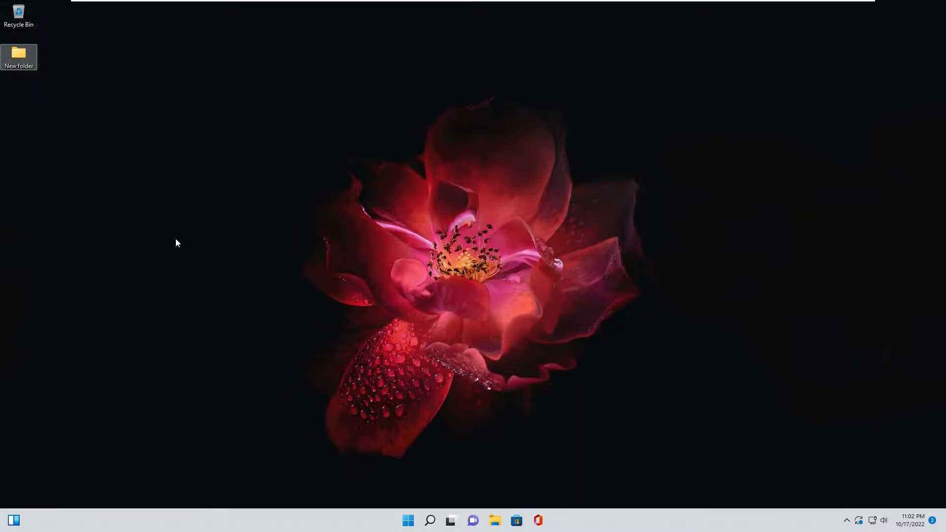
- Hide the Recycle Bin from the desktop through the desktop icon settings of the personalization themes
{"action": "left_click", "coordinate": [430, 520]}
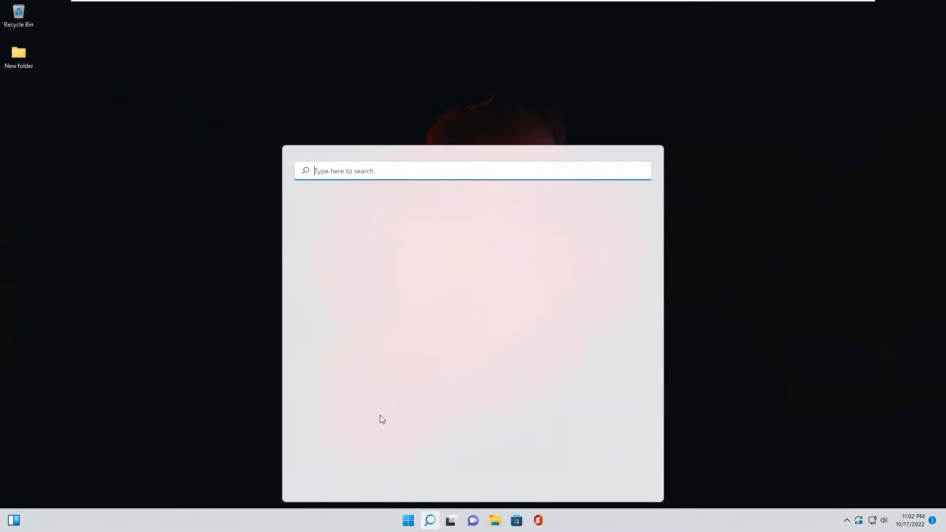
{"action": "left_click", "coordinate": [555, 224]}
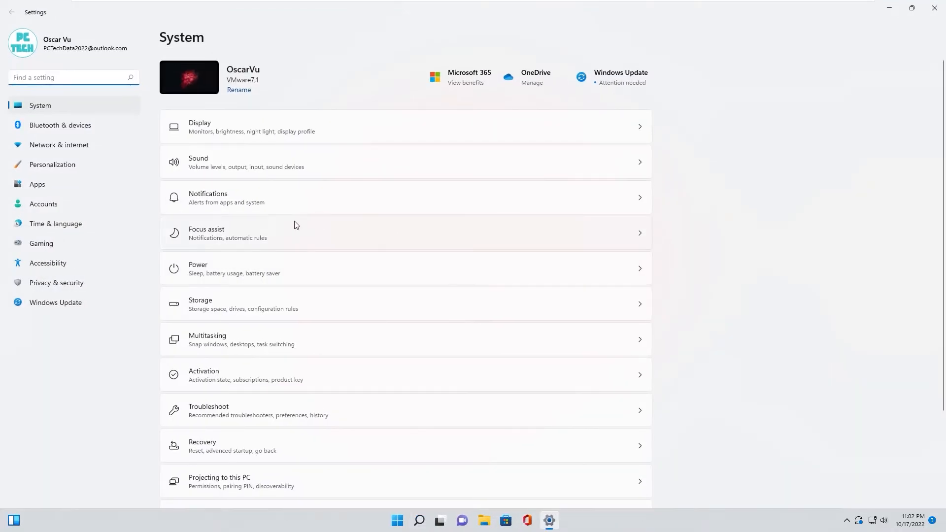
{"action": "left_click", "coordinate": [45, 166]}
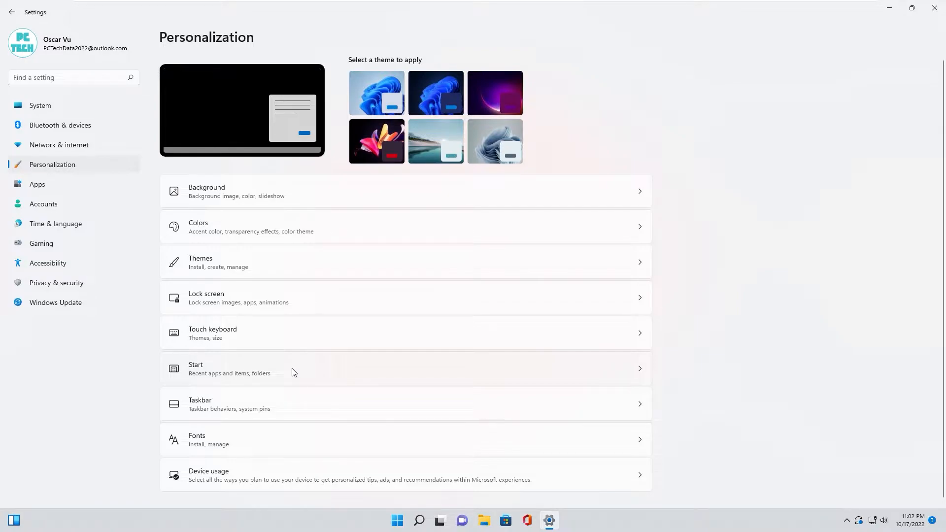
{"action": "left_click", "coordinate": [230, 266]}
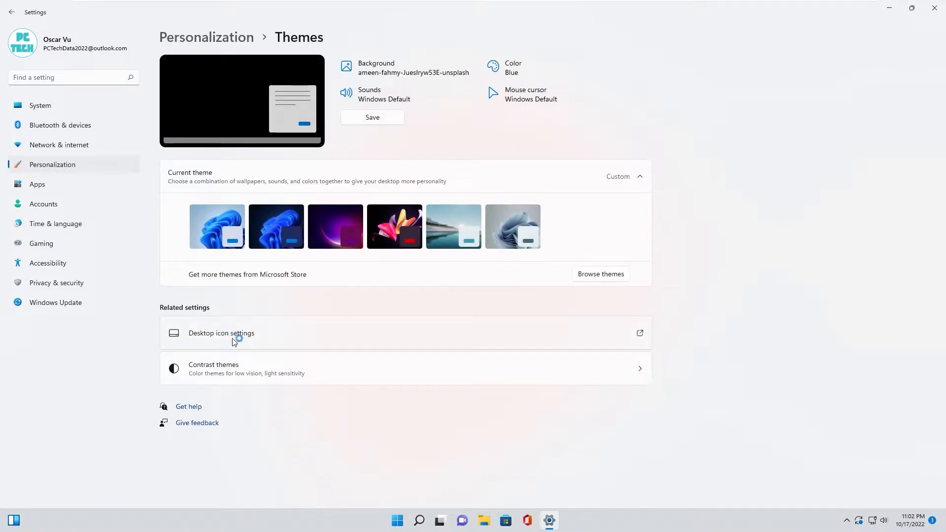
{"action": "left_click", "coordinate": [236, 334]}
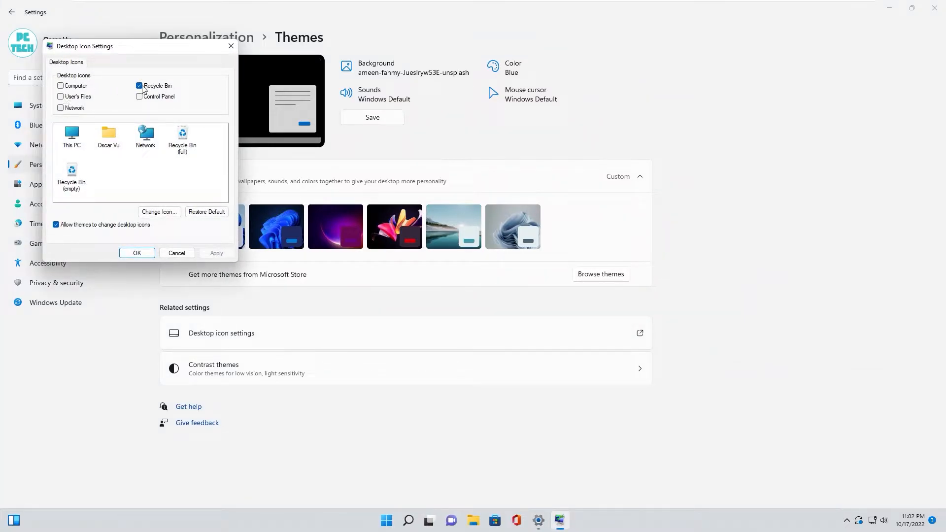
{"action": "left_click", "coordinate": [137, 252]}
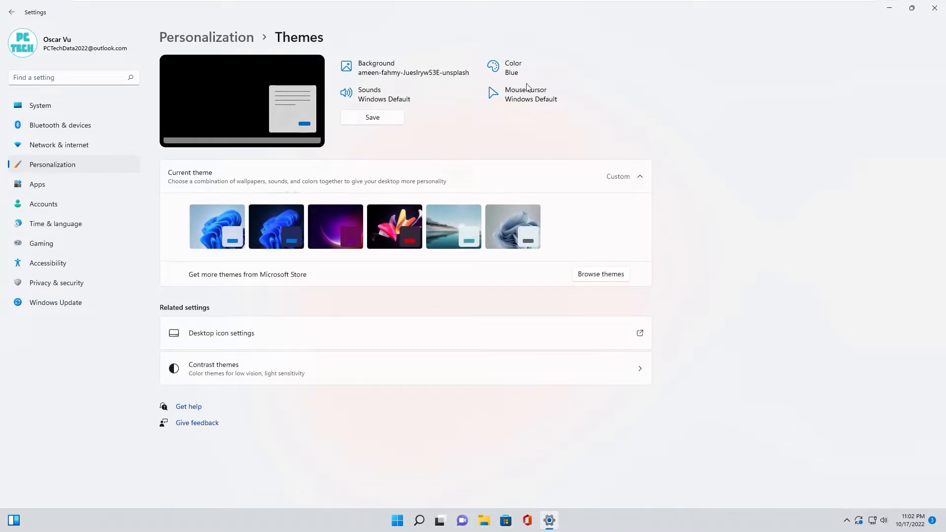
{"action": "left_click", "coordinate": [934, 8]}
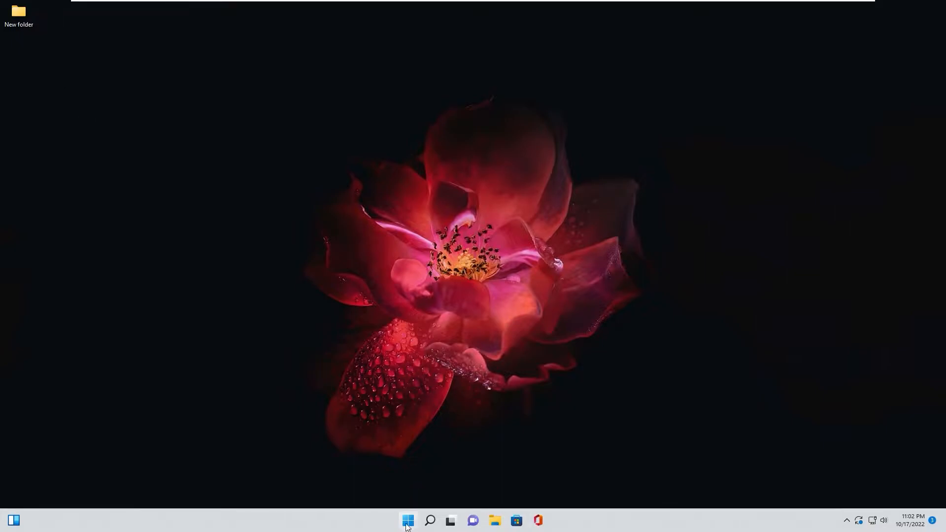
- Switch to Microsoft Edge and search the web for rainmeter
{"action": "left_click", "coordinate": [430, 520]}
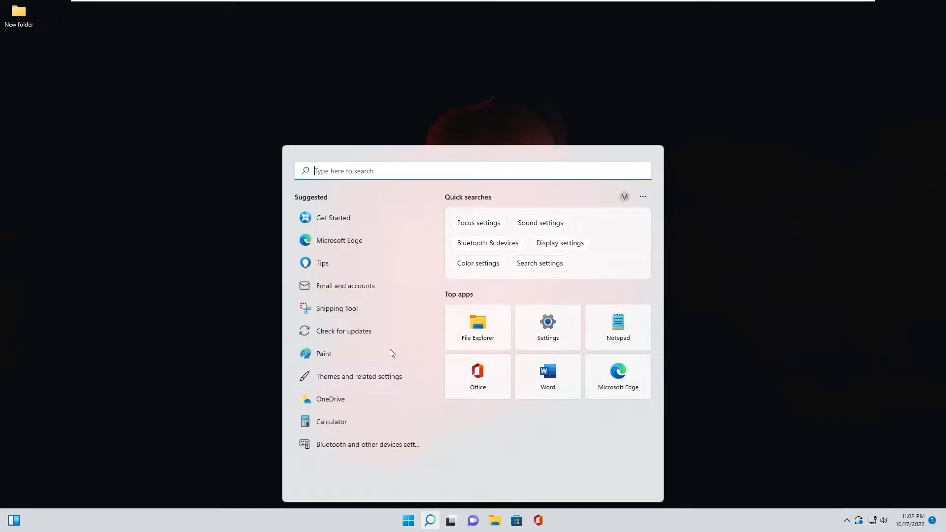
{"action": "left_click", "coordinate": [339, 241]}
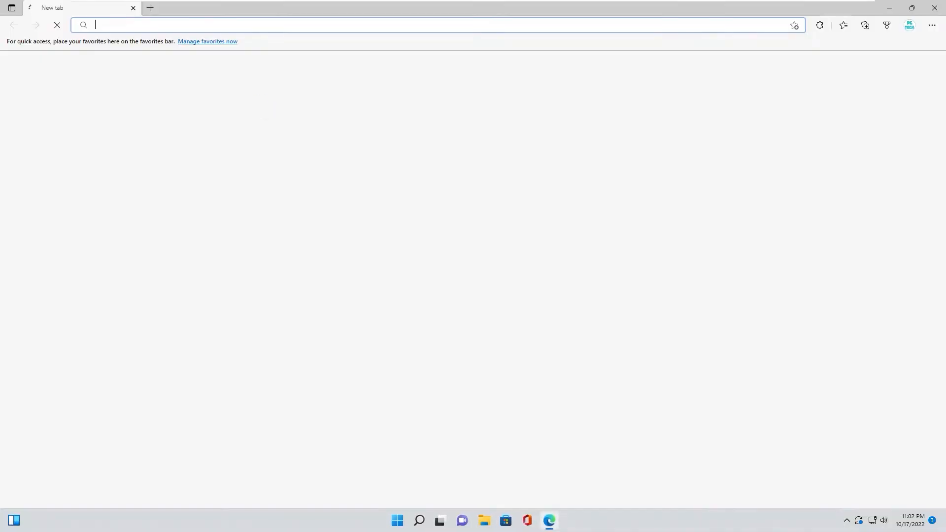
{"action": "type", "text": "rai"}
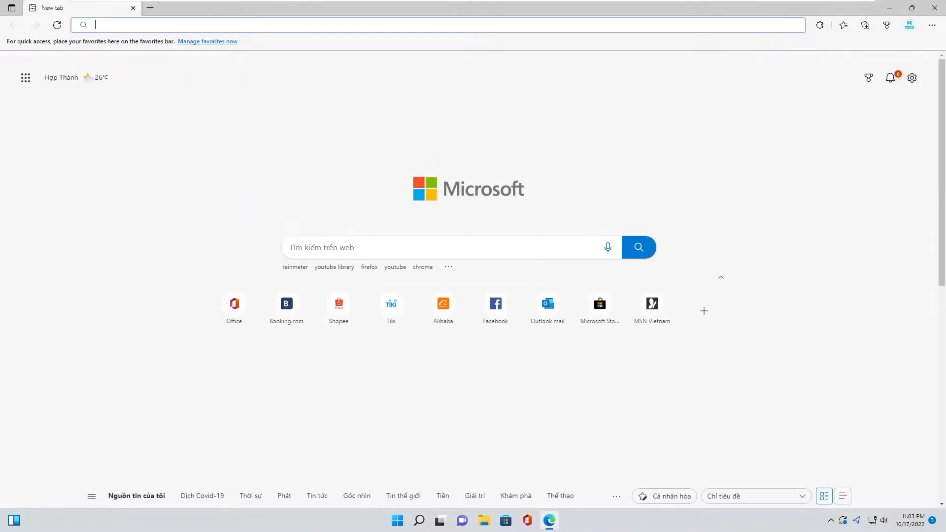
{"action": "type", "text": "rai"}
{"action": "key", "text": "BackSpace"}
{"action": "key", "text": "BackSpace"}
{"action": "key", "text": "BackSpace"}
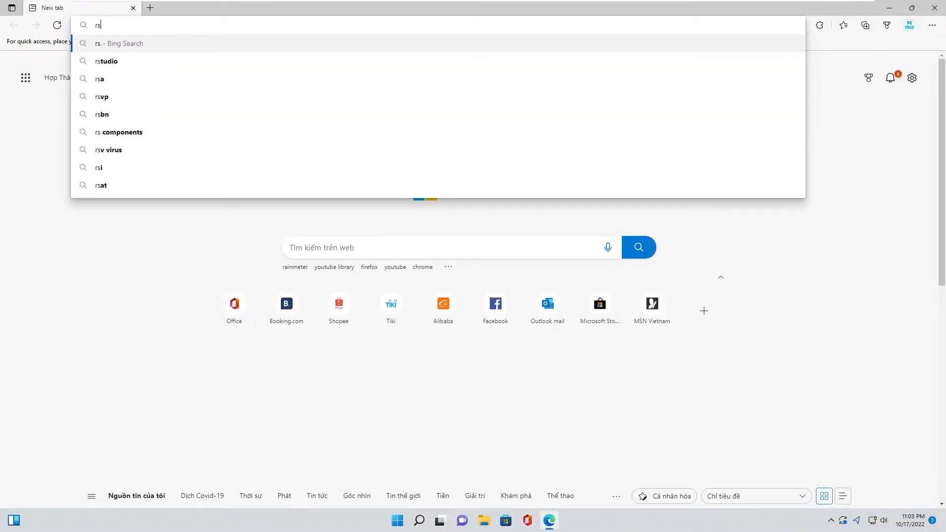
{"action": "type", "text": "rainme"}
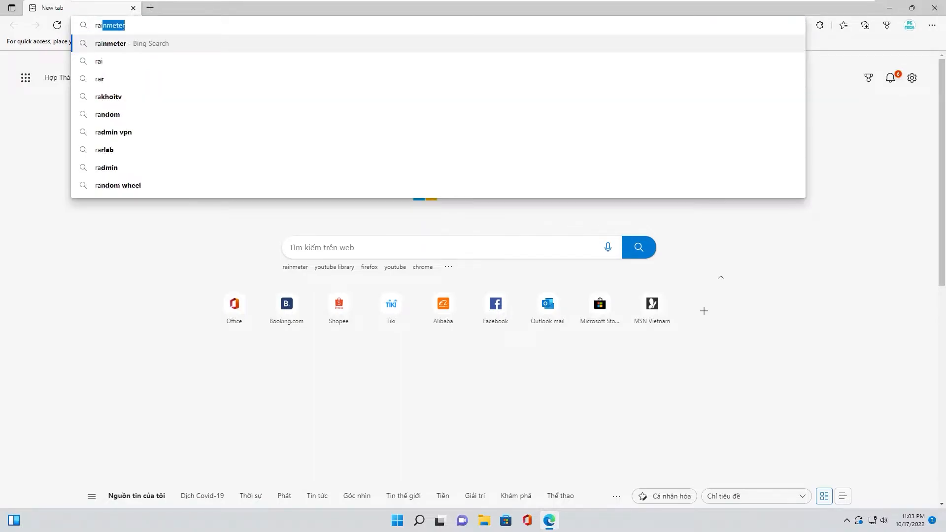
{"action": "type", "text": "ter"}
{"action": "key", "text": "Return"}
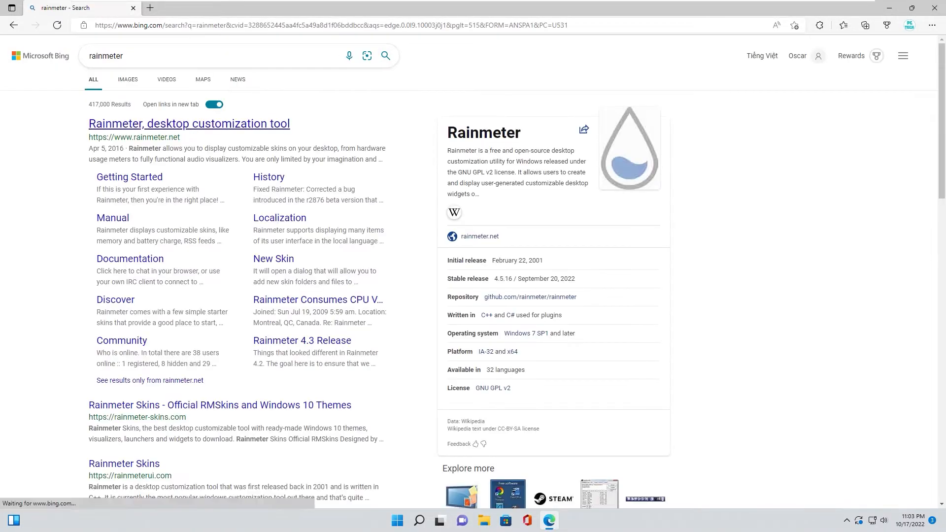
- Download the Rainmeter 4.5.16 release from the official rainmeter.net site and show the installer in its download folder
{"action": "left_click", "coordinate": [151, 126]}
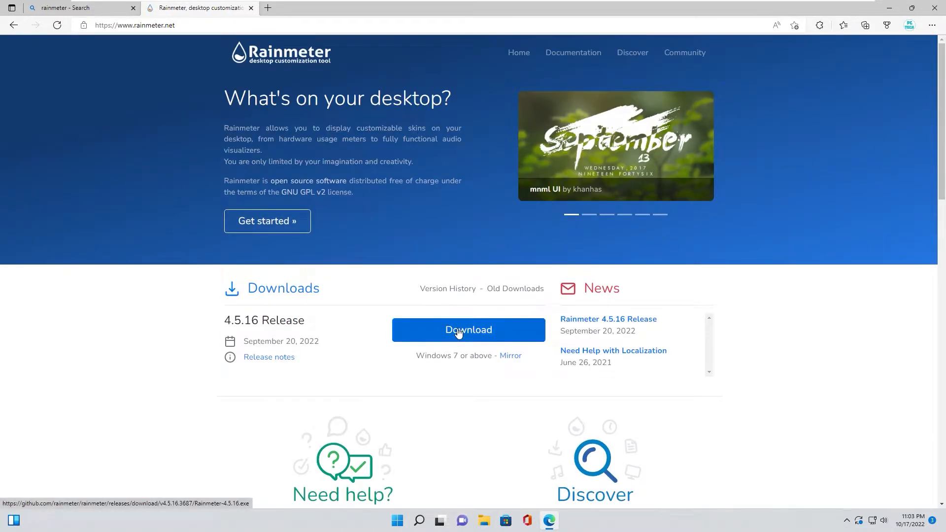
{"action": "left_click", "coordinate": [458, 331]}
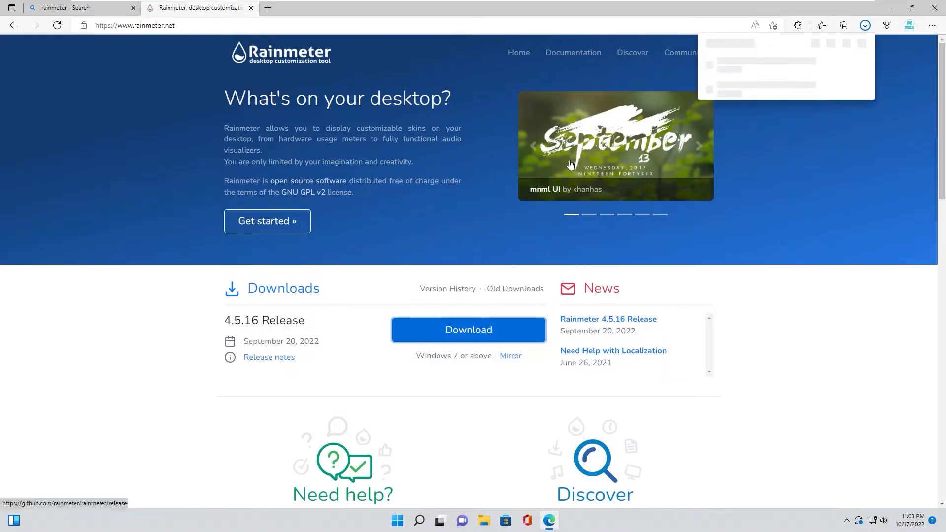
{"action": "left_click", "coordinate": [832, 63]}
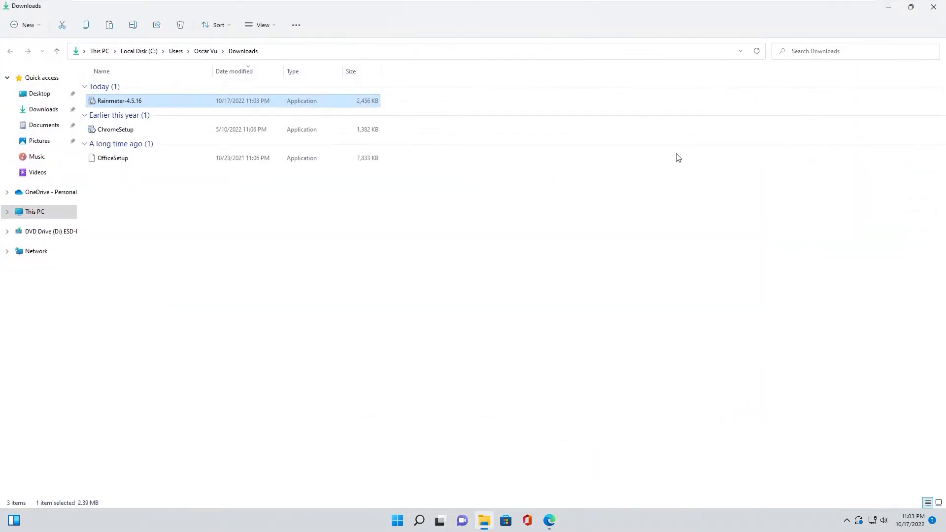
- Install Rainmeter from the Rainmeter-4.5.16 file with English as installer language, allowing system changes and running it on completion
{"action": "double_click", "coordinate": [113, 101]}
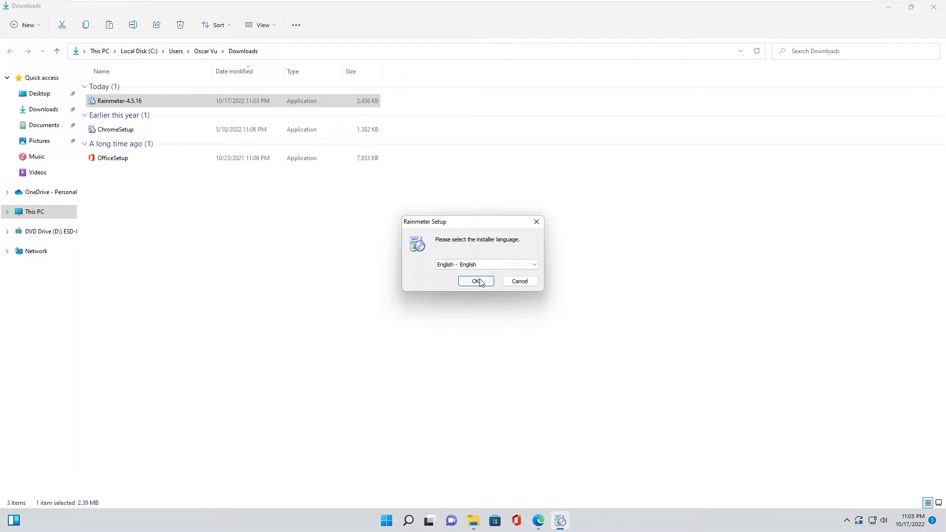
{"action": "left_click", "coordinate": [477, 281]}
{"action": "left_click", "coordinate": [528, 337]}
{"action": "left_click", "coordinate": [525, 340]}
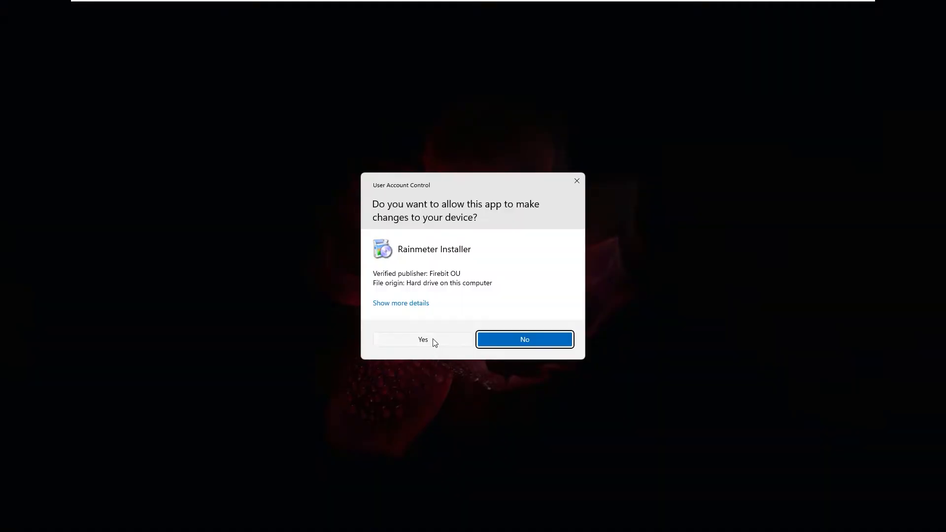
{"action": "left_click", "coordinate": [432, 340]}
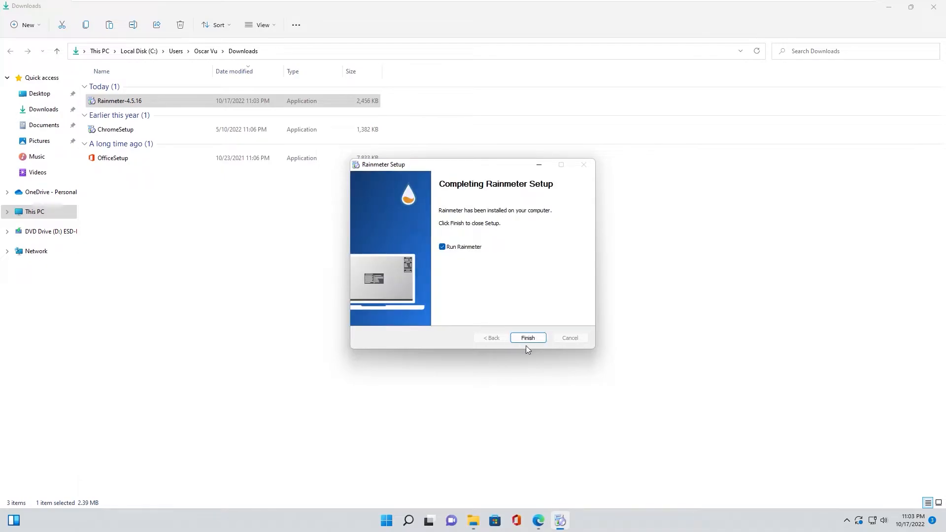
{"action": "left_click", "coordinate": [527, 337]}
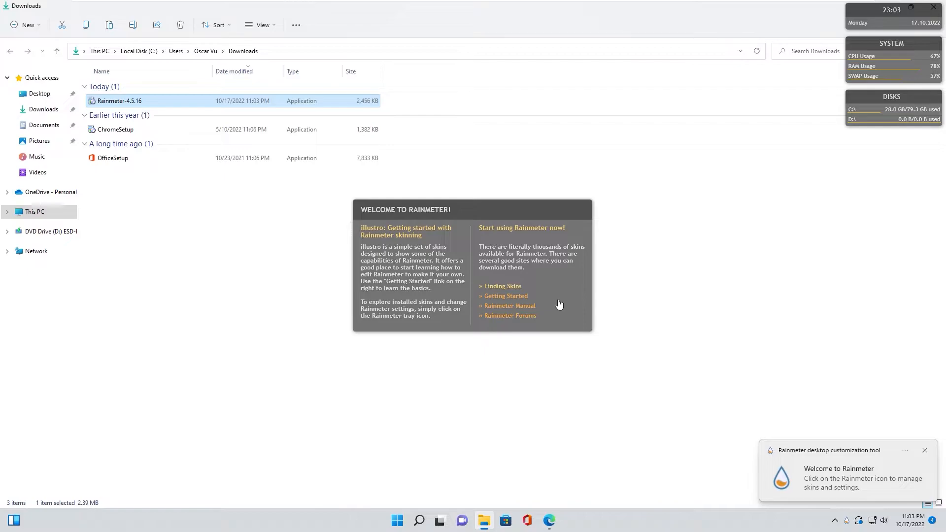
- Unload Rainmeter's Welcome skin and minimize the Downloads folder and browser windows
{"action": "right_click", "coordinate": [558, 304]}
{"action": "left_click", "coordinate": [597, 418]}
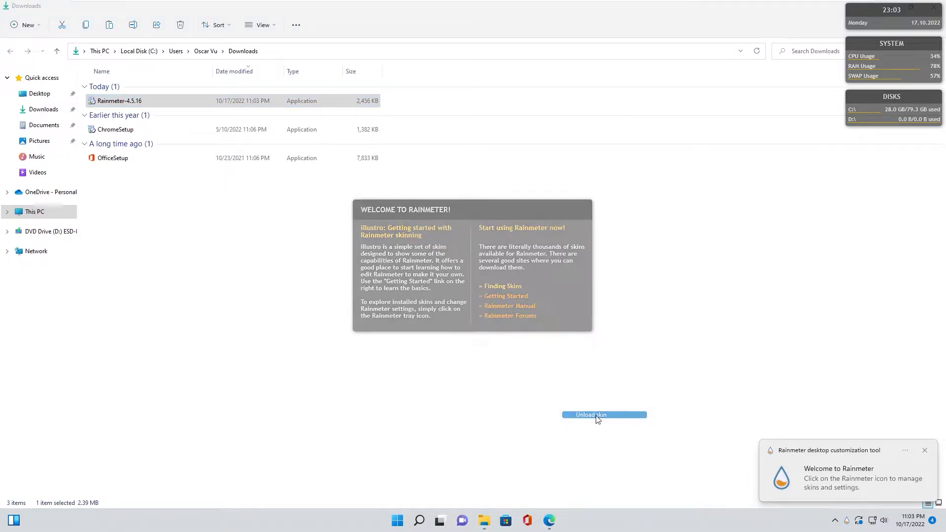
{"action": "left_click", "coordinate": [888, 7]}
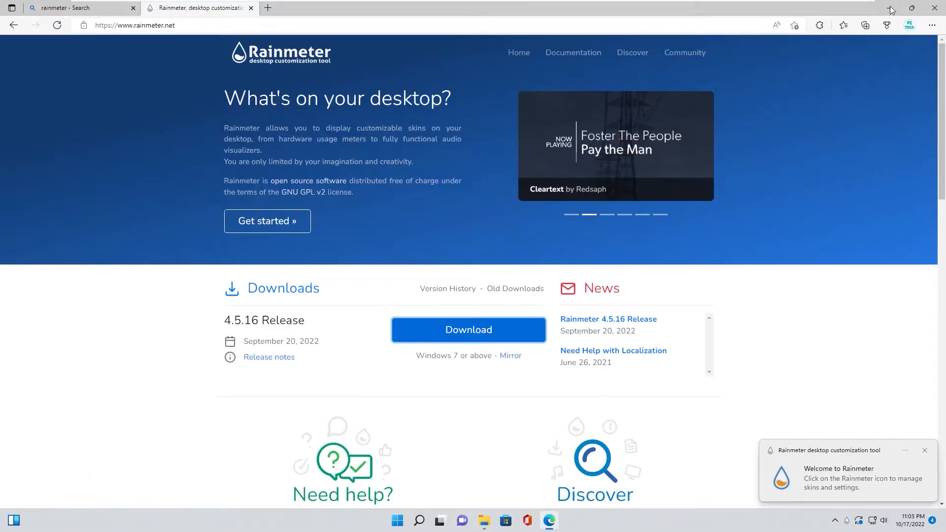
{"action": "left_click", "coordinate": [890, 14]}
- Unload the default clock, System and Disks skins from the desktop
{"action": "right_click", "coordinate": [868, 17]}
{"action": "left_click", "coordinate": [891, 134]}
{"action": "right_click", "coordinate": [859, 50]}
{"action": "left_click", "coordinate": [879, 158]}
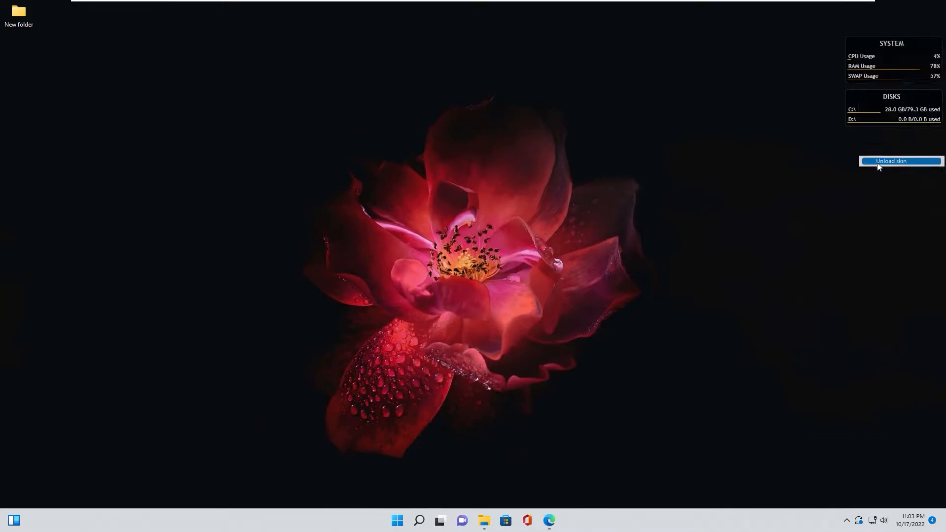
{"action": "right_click", "coordinate": [865, 100]}
{"action": "left_click", "coordinate": [884, 210]}
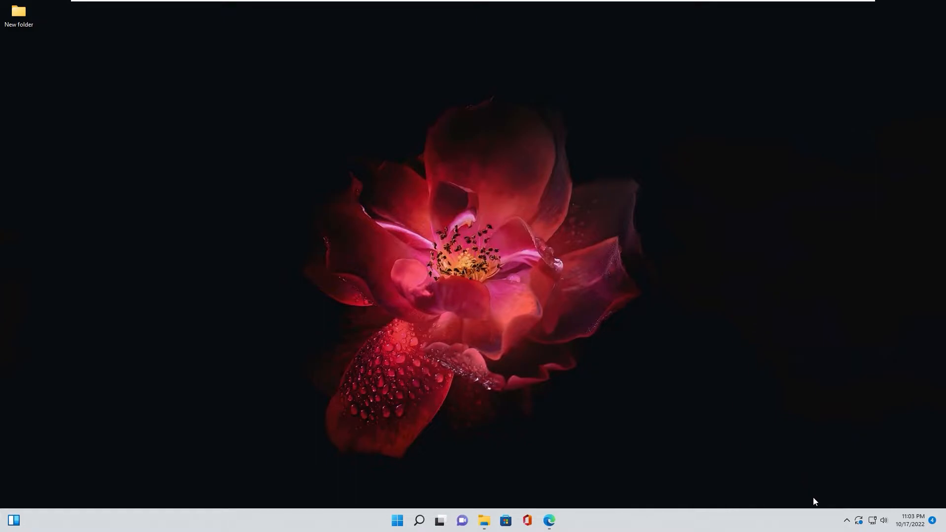
- Open Rainmeter's skin manager and show the Documents > Rainmeter > Skins folder containing illustro in a restored-size window
{"action": "left_click", "coordinate": [846, 520]}
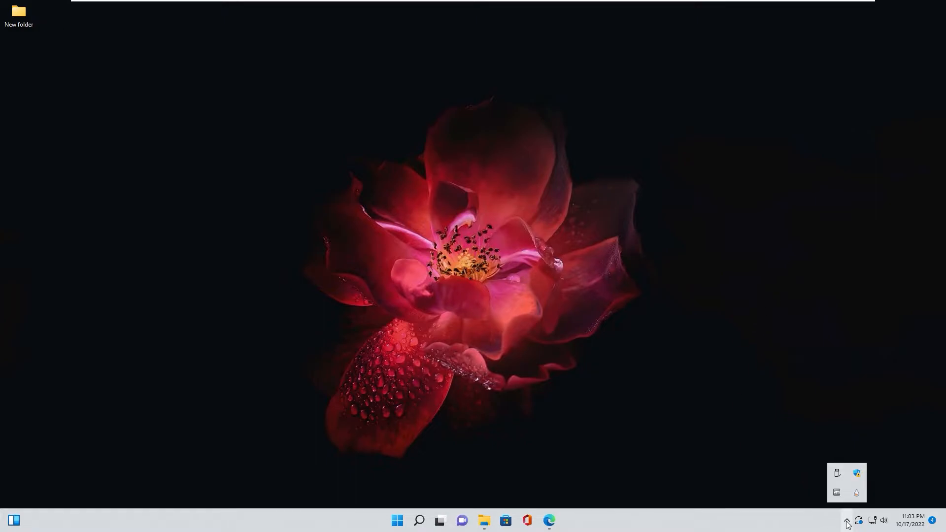
{"action": "left_click", "coordinate": [856, 494]}
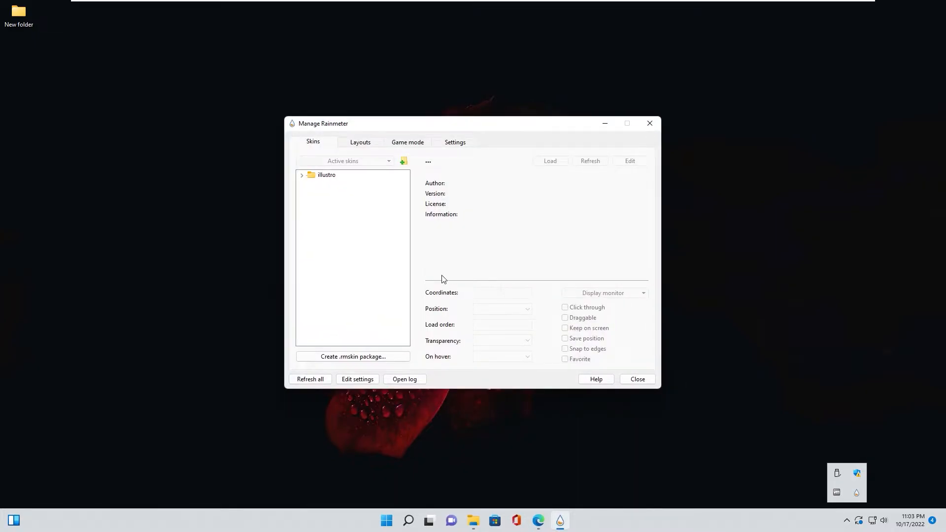
{"action": "left_click_drag", "start_coordinate": [359, 127], "coordinate": [329, 122]}
{"action": "left_click", "coordinate": [290, 171]}
{"action": "right_click", "coordinate": [291, 172]}
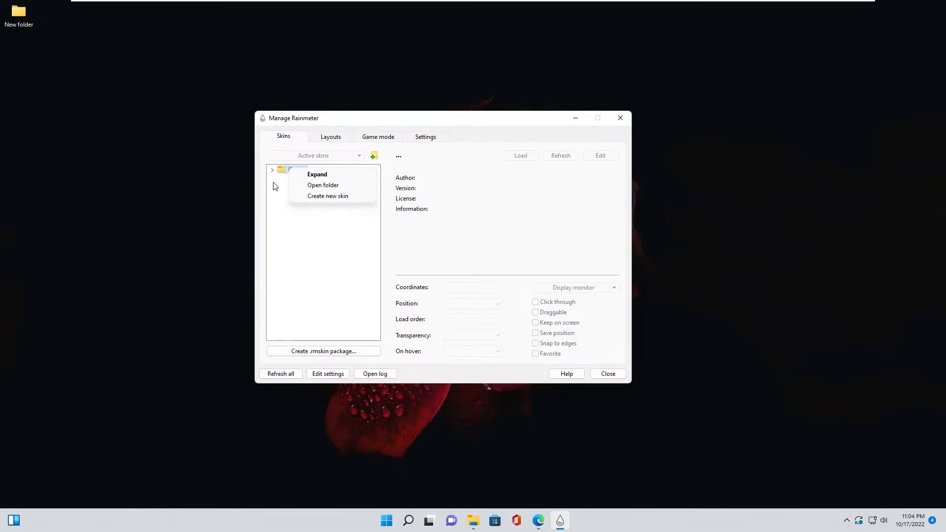
{"action": "left_click", "coordinate": [323, 185]}
{"action": "left_click", "coordinate": [207, 51]}
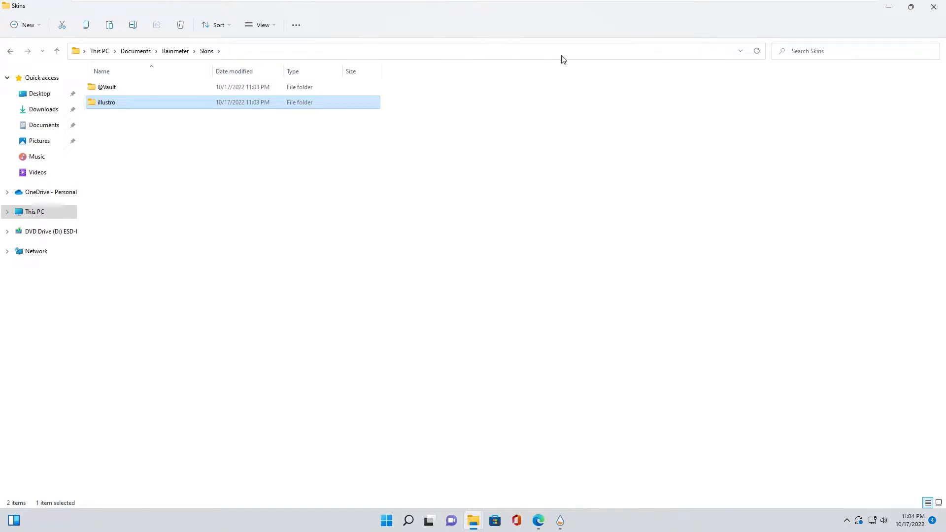
{"action": "left_click", "coordinate": [910, 7]}
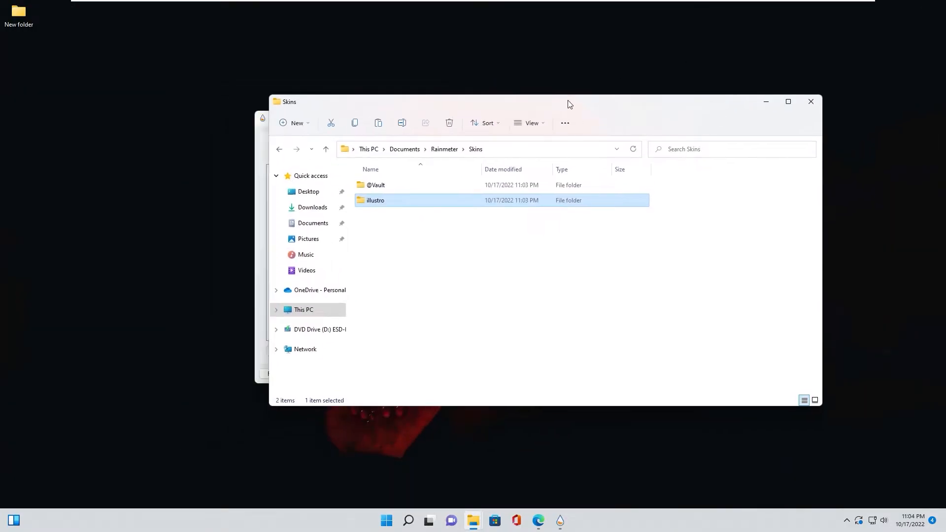
- Copy the five skin folders, Cantarell through WeatherDesk_API, from the extracted package's Skins rainmeter folder into Rainmeter's Skins folder
{"action": "double_click", "coordinate": [19, 15]}
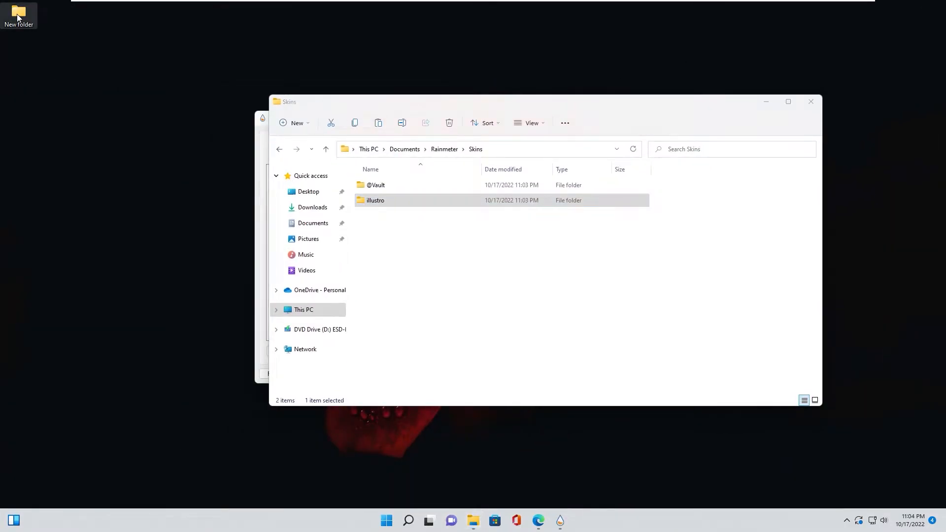
{"action": "double_click", "coordinate": [407, 199]}
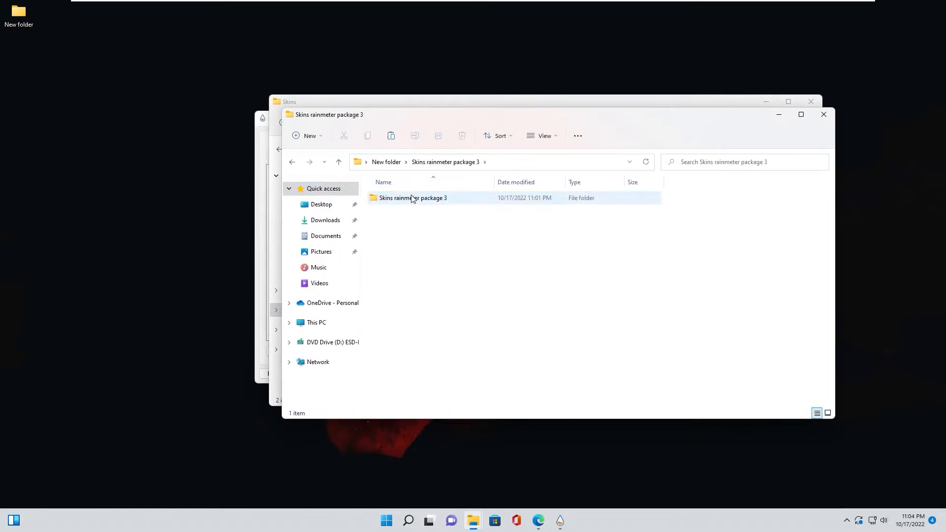
{"action": "double_click", "coordinate": [401, 201]}
{"action": "double_click", "coordinate": [401, 201]}
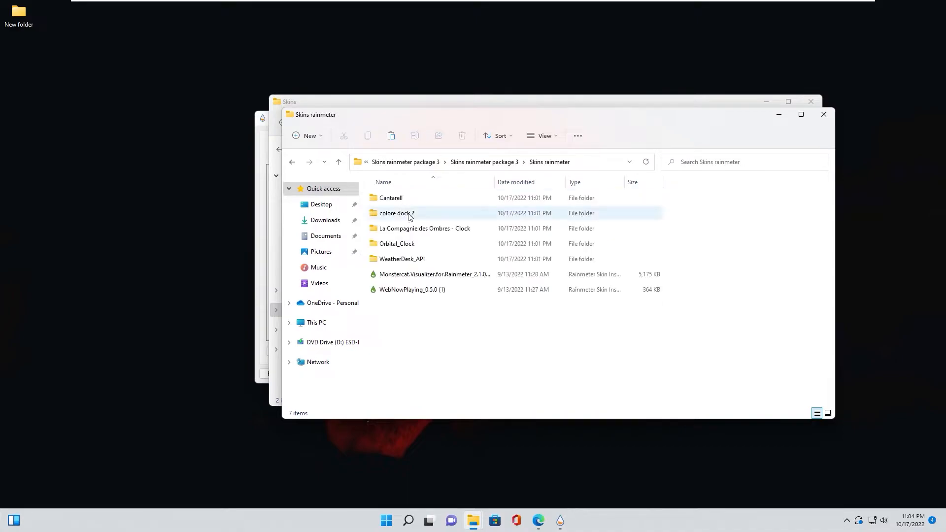
{"action": "left_click_drag", "start_coordinate": [690, 193], "coordinate": [614, 263]}
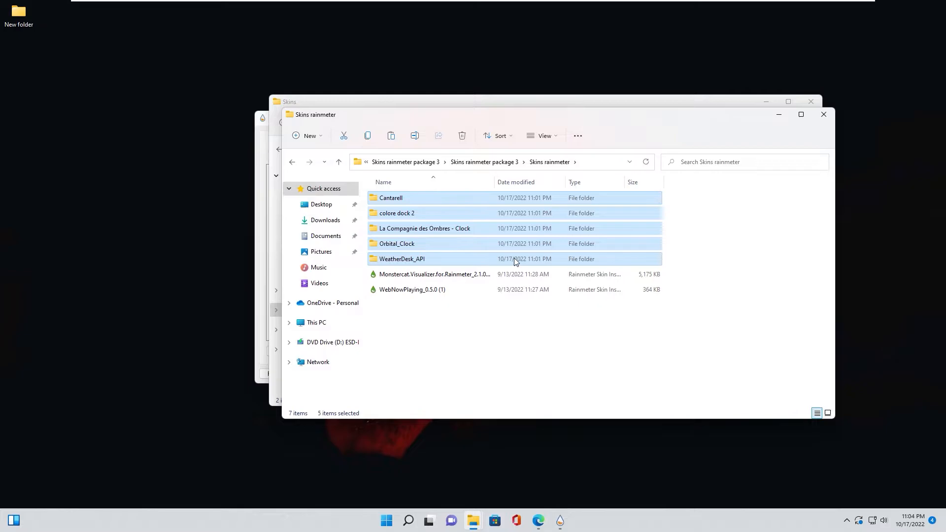
{"action": "left_click", "coordinate": [778, 118]}
{"action": "right_click", "coordinate": [410, 239]}
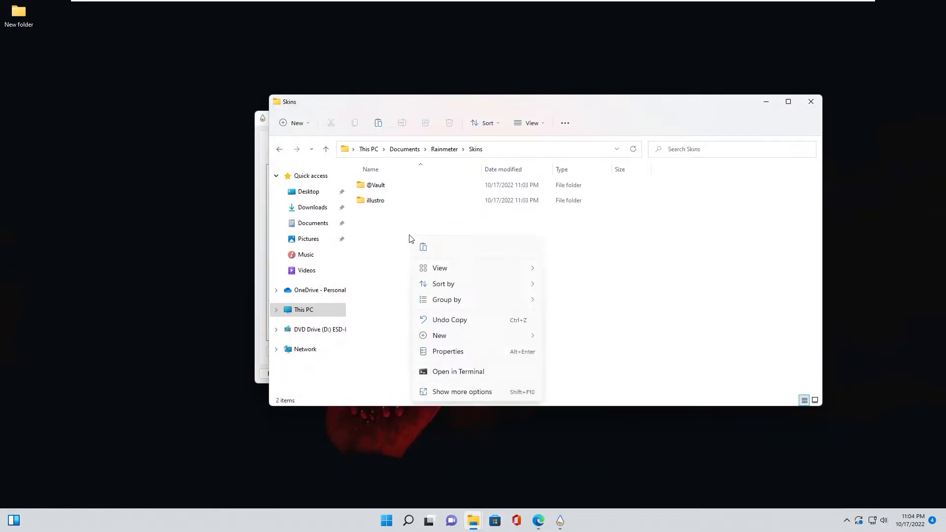
{"action": "left_click", "coordinate": [442, 391]}
{"action": "left_click", "coordinate": [458, 308]}
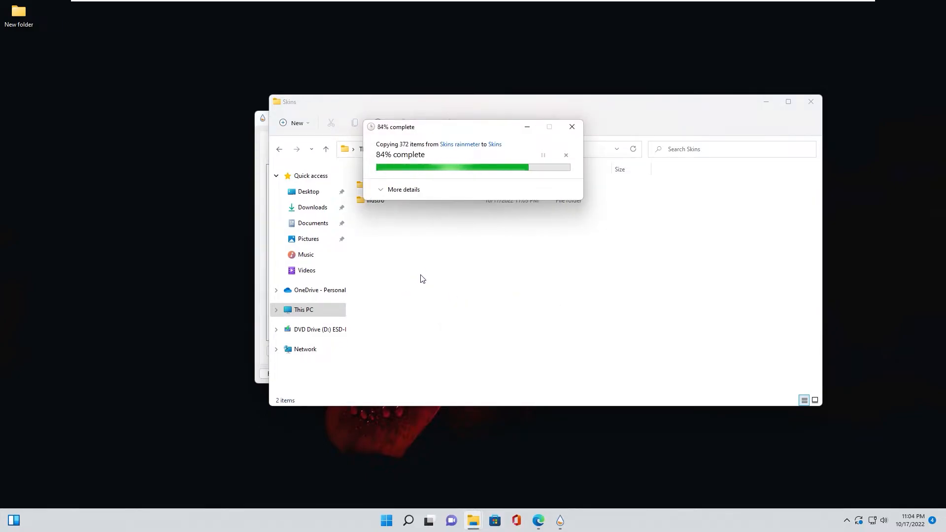
{"action": "left_click", "coordinate": [429, 332]}
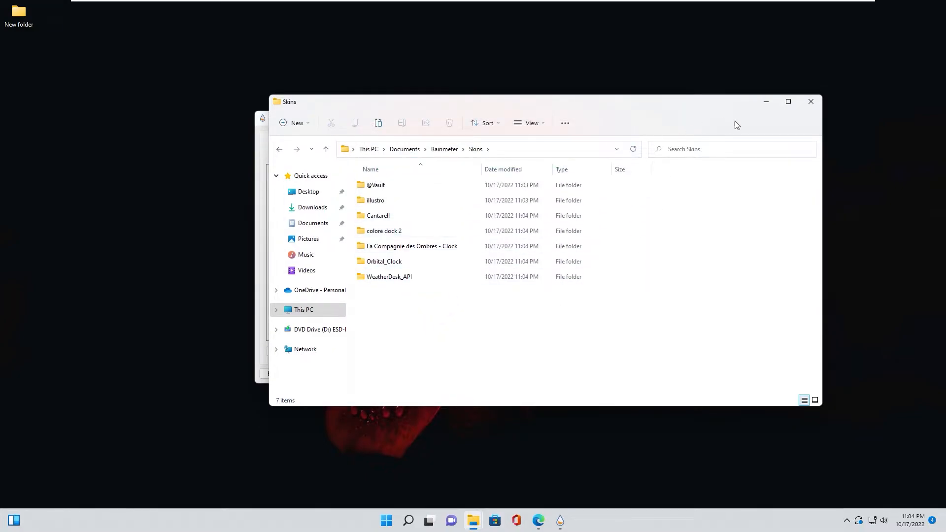
- Minimize the Skins folder window and refresh all skins in Manage Rainmeter so the copied folders are listed
{"action": "left_click", "coordinate": [773, 103]}
{"action": "left_click", "coordinate": [280, 373]}
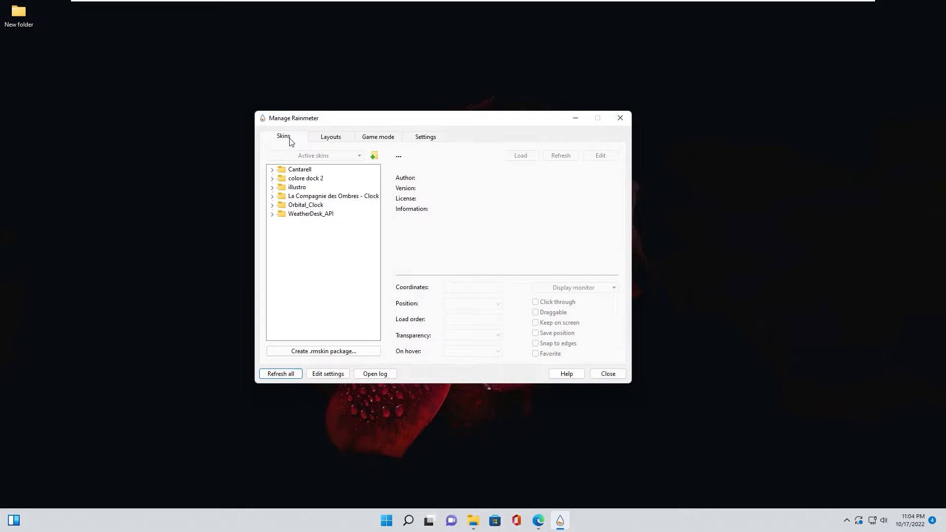
{"action": "left_click", "coordinate": [322, 256]}
{"action": "mouse_move", "coordinate": [352, 123]}
{"action": "left_mouse_down"}
{"action": "mouse_move", "coordinate": [392, 124]}
{"action": "mouse_move", "coordinate": [366, 133]}
{"action": "left_mouse_up"}
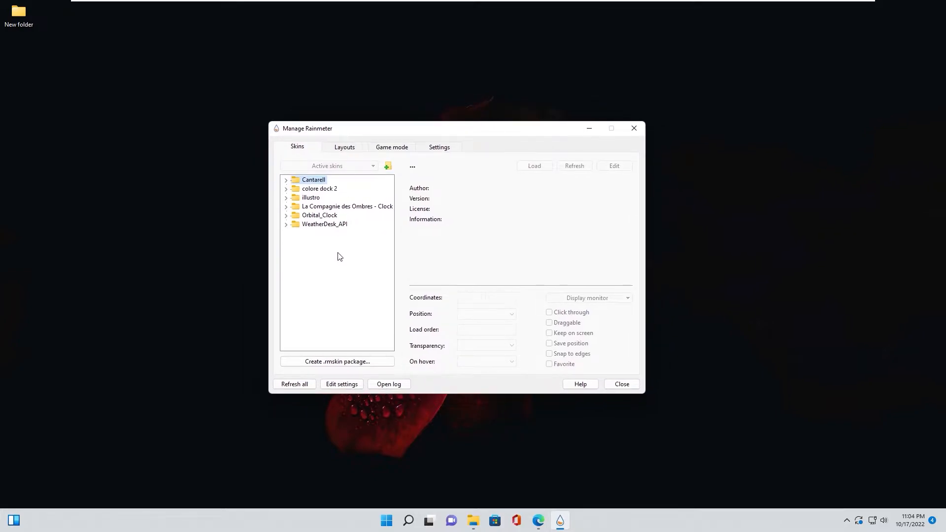
- Load Cantarell's Visualizer.ini skin, set its position to On desktop and place it centered below the flower, at about 670, 717
{"action": "left_click", "coordinate": [285, 180]}
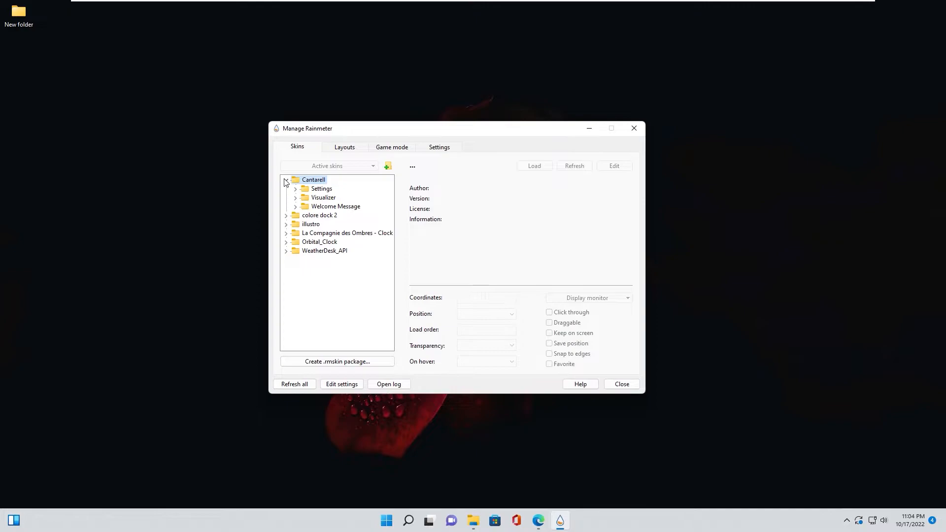
{"action": "left_click", "coordinate": [295, 198]}
{"action": "left_click_drag", "start_coordinate": [345, 128], "coordinate": [457, 98]}
{"action": "right_click", "coordinate": [442, 181]}
{"action": "left_click", "coordinate": [465, 187]}
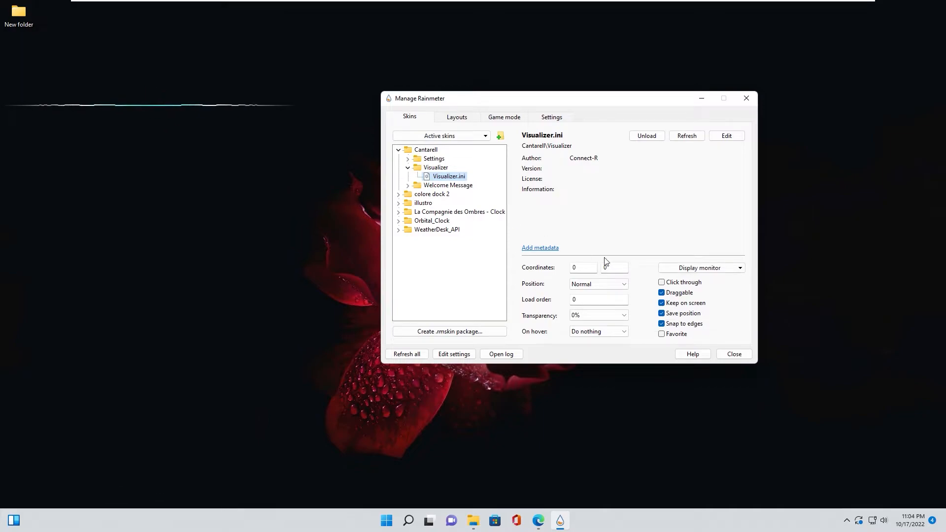
{"action": "left_click", "coordinate": [586, 284]}
{"action": "left_click", "coordinate": [583, 295]}
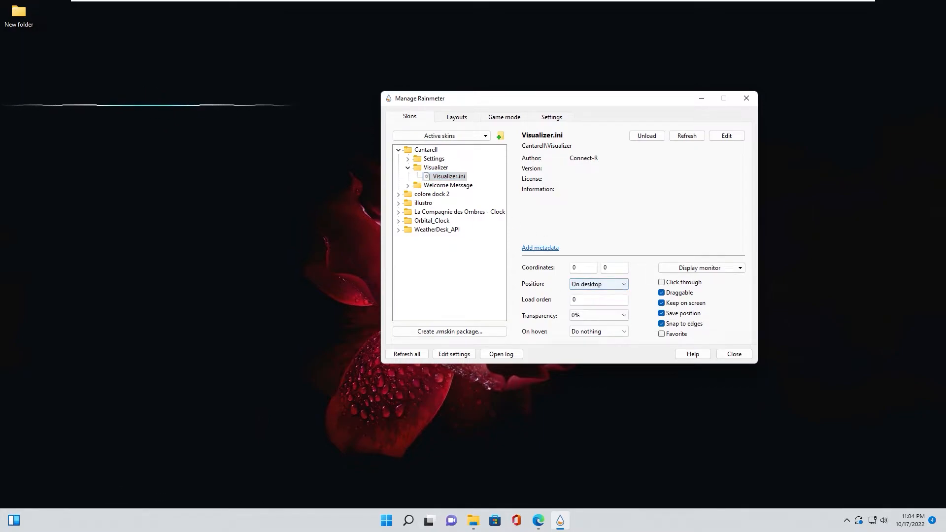
{"action": "left_click_drag", "start_coordinate": [134, 108], "coordinate": [467, 459]}
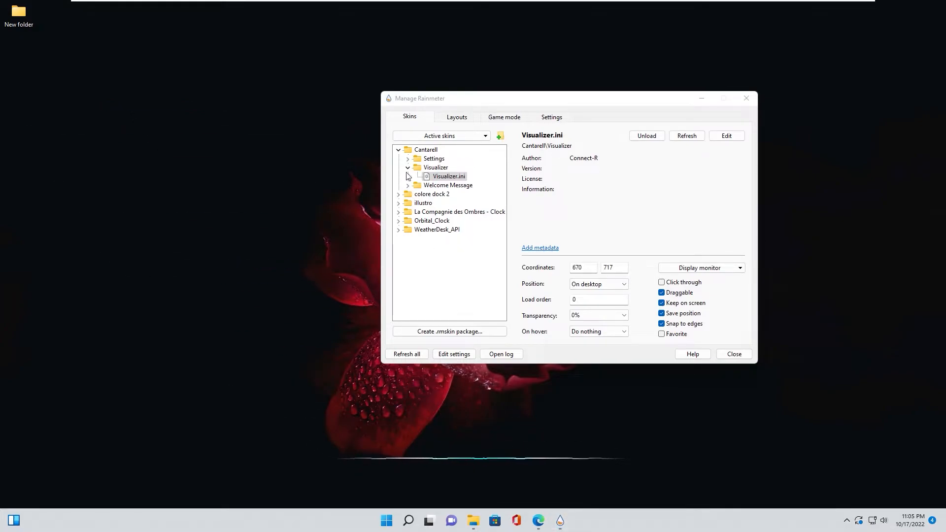
{"action": "left_click", "coordinate": [399, 150]}
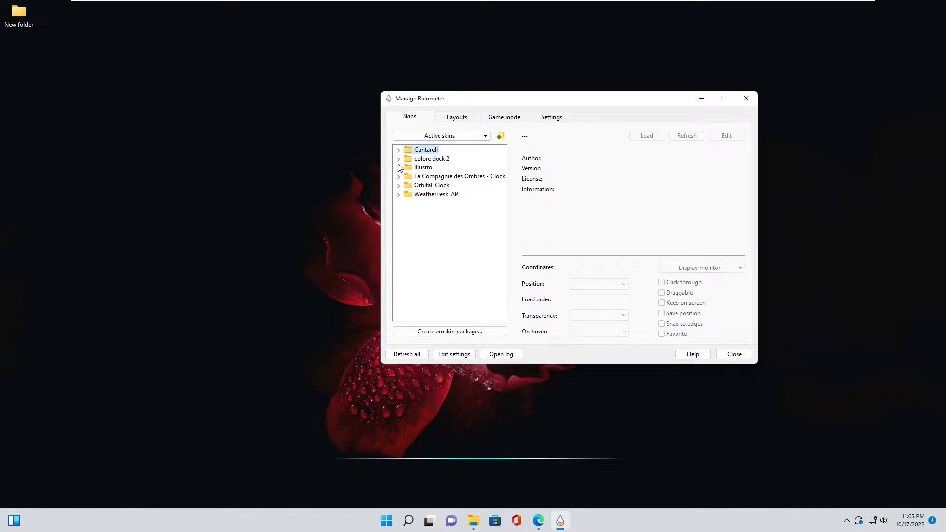
- Load the chrome.ini skin from colore dock 2 and set its position to On desktop
{"action": "left_click", "coordinate": [398, 159]}
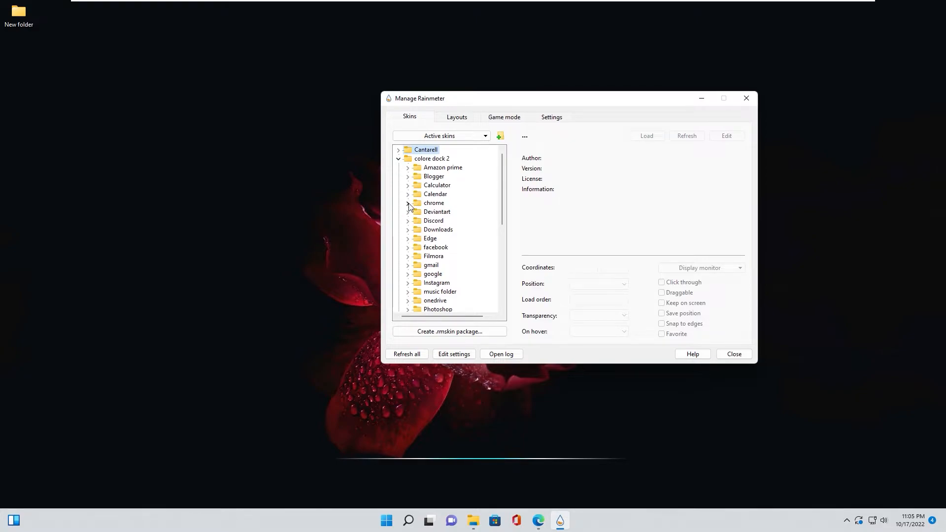
{"action": "left_click", "coordinate": [408, 204]}
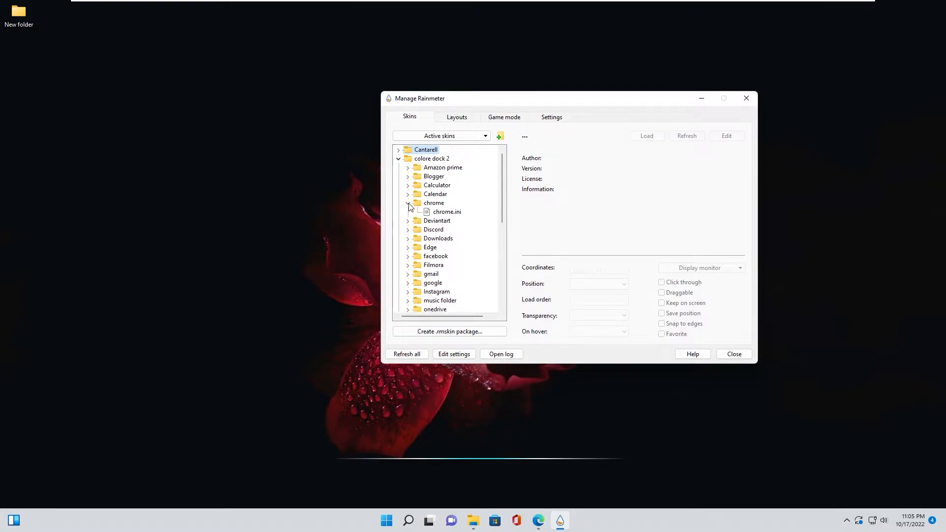
{"action": "right_click", "coordinate": [449, 216]}
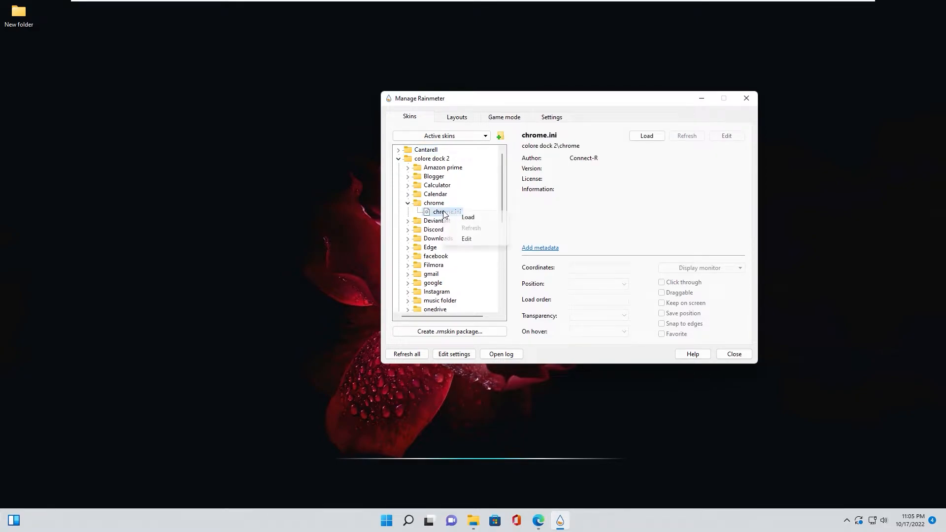
{"action": "left_click", "coordinate": [471, 220]}
{"action": "left_click", "coordinate": [589, 280]}
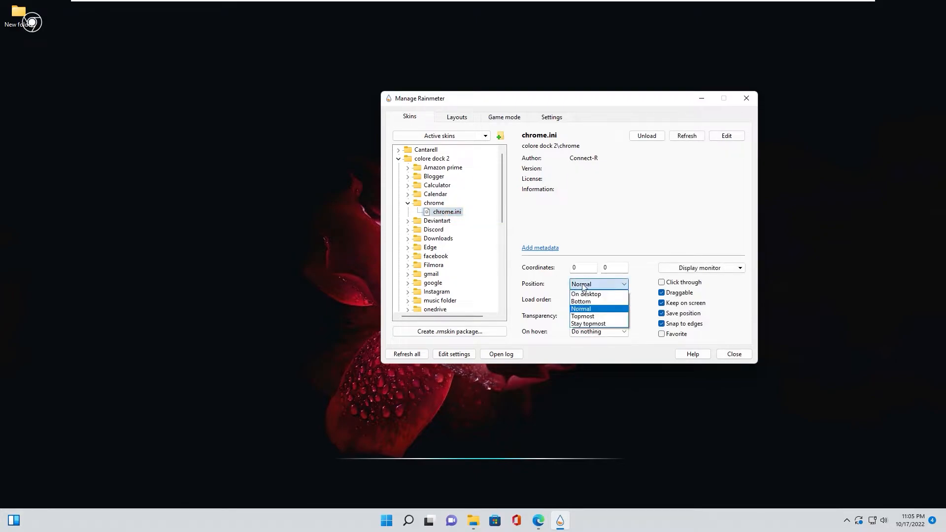
{"action": "left_click", "coordinate": [591, 294]}
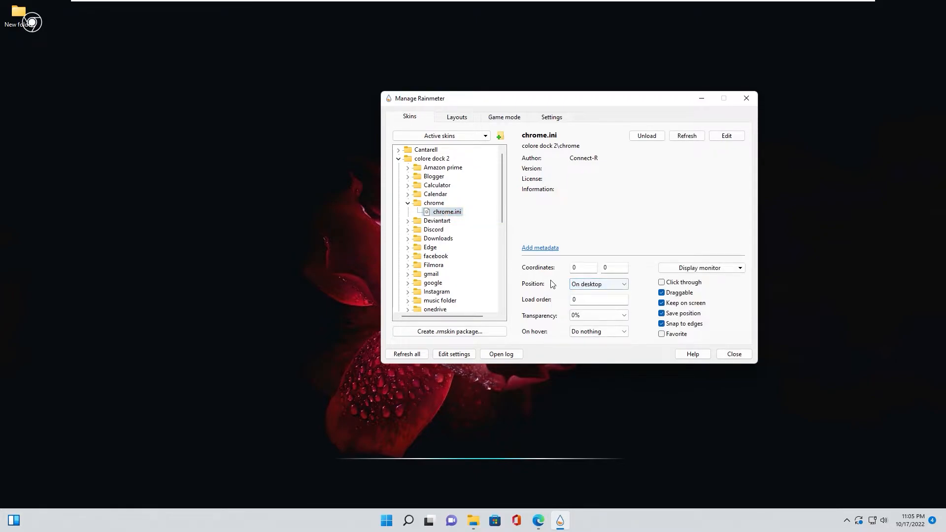
{"action": "left_click", "coordinate": [407, 203]}
- Load the Edge.ini skin from colore dock 2 and set its position to On desktop
{"action": "scroll", "coordinate": [412, 249], "scroll_direction": "down", "scroll_amount": 2}
{"action": "left_click", "coordinate": [407, 185]}
{"action": "right_click", "coordinate": [439, 195]}
{"action": "left_click", "coordinate": [451, 202]}
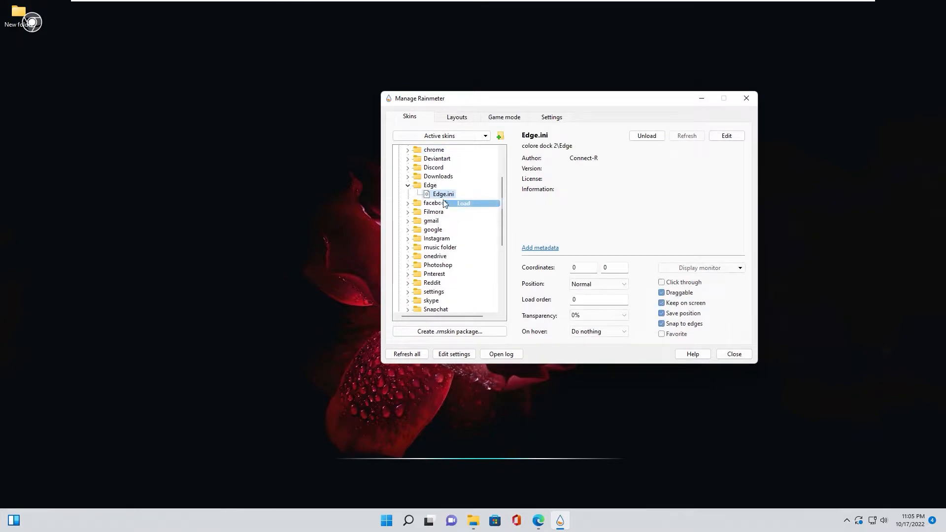
{"action": "left_click", "coordinate": [409, 185]}
{"action": "left_click", "coordinate": [408, 185]}
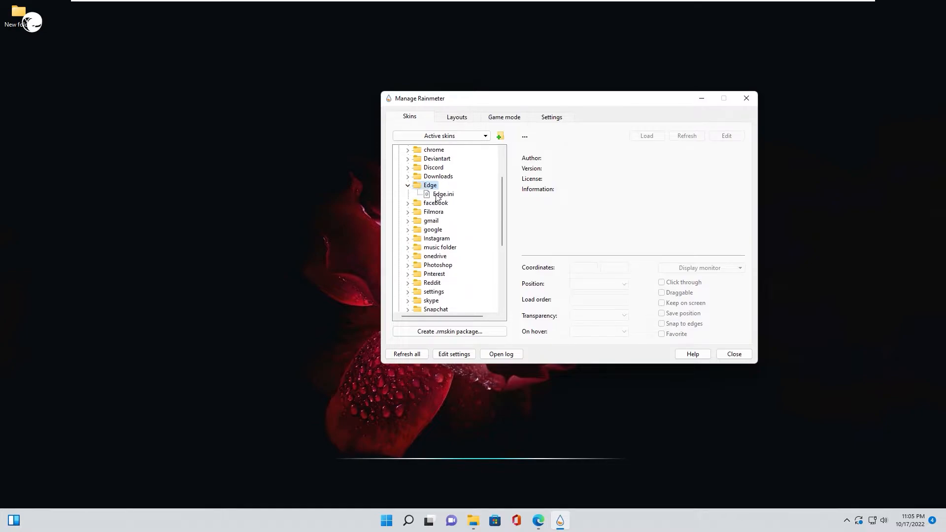
{"action": "left_click", "coordinate": [443, 194]}
{"action": "left_click", "coordinate": [596, 284]}
{"action": "left_click", "coordinate": [586, 295]}
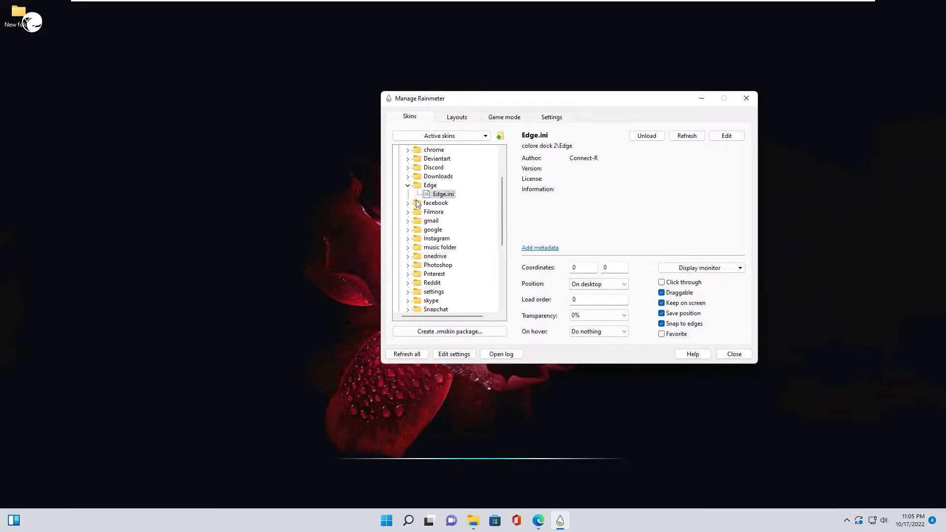
{"action": "left_click", "coordinate": [408, 187]}
- Load the This PC.ini skin from colore dock 2 and set its position to On desktop
{"action": "scroll", "coordinate": [412, 249], "scroll_direction": "down", "scroll_amount": 3}
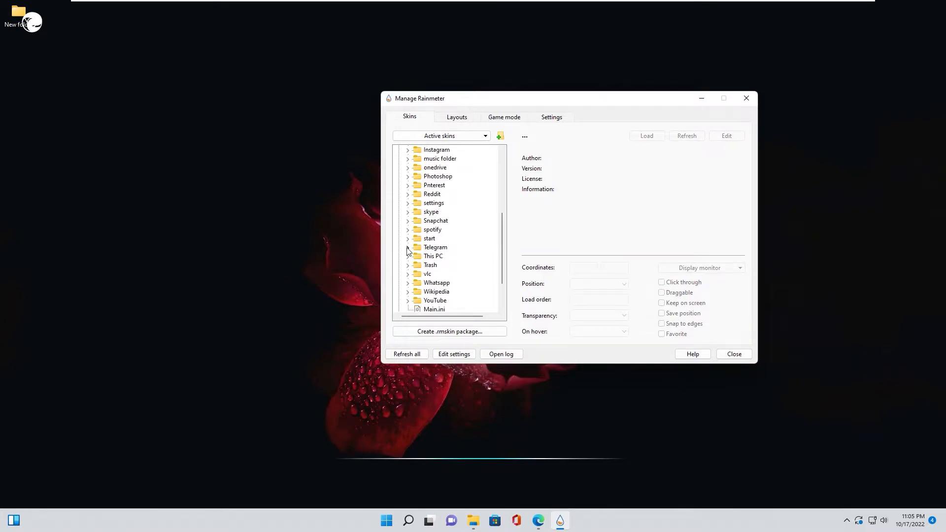
{"action": "left_click", "coordinate": [408, 257]}
{"action": "double_click", "coordinate": [446, 265]}
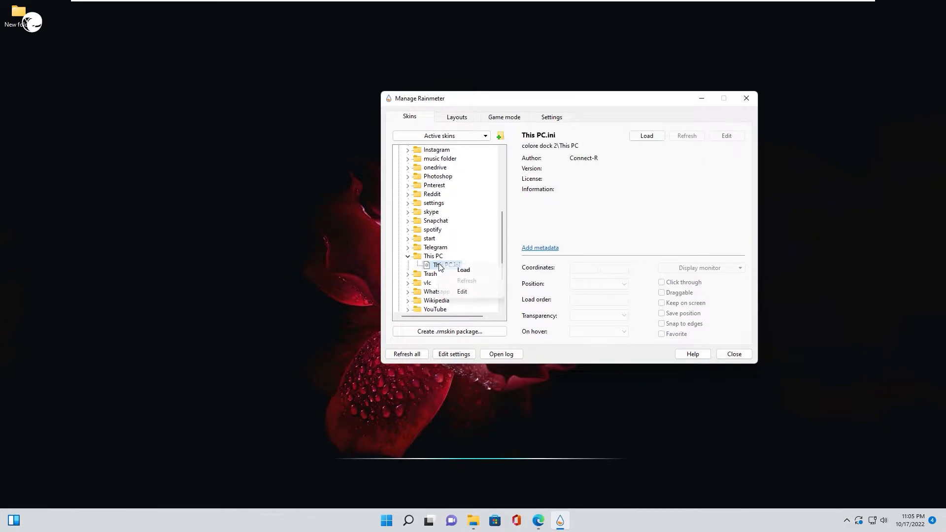
{"action": "left_click", "coordinate": [598, 285]}
{"action": "left_click", "coordinate": [586, 294]}
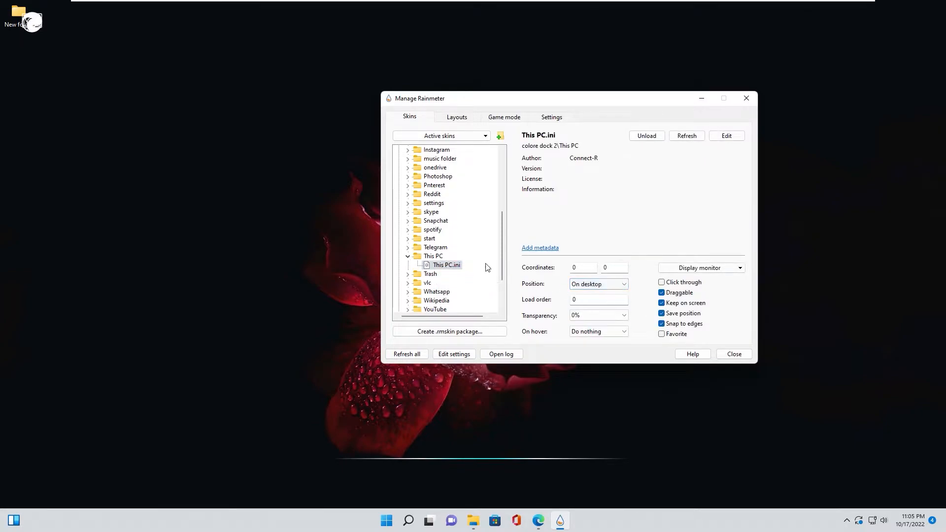
{"action": "left_click", "coordinate": [407, 256]}
- Load the YouTube.ini skin with its position set to On desktop, and collapse the colore dock 2 folder
{"action": "scroll", "coordinate": [400, 267], "scroll_direction": "down", "scroll_amount": 2}
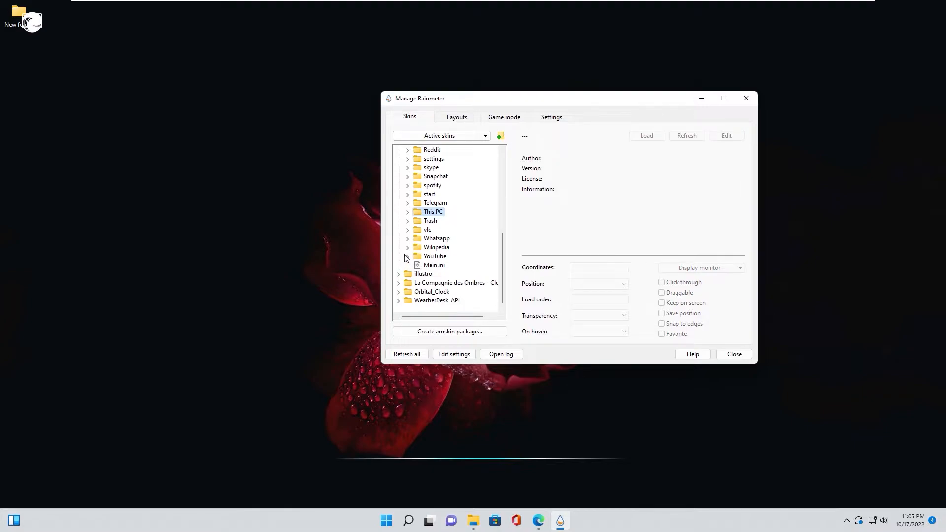
{"action": "left_click", "coordinate": [408, 256]}
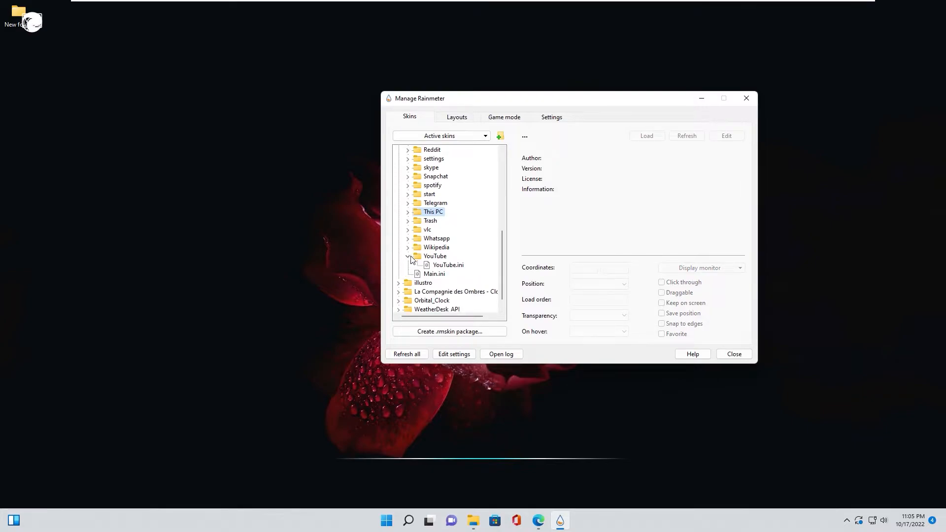
{"action": "double_click", "coordinate": [449, 265]}
{"action": "left_click", "coordinate": [596, 285]}
{"action": "left_click", "coordinate": [582, 296]}
{"action": "scroll", "coordinate": [485, 264], "scroll_direction": "up", "scroll_amount": 7}
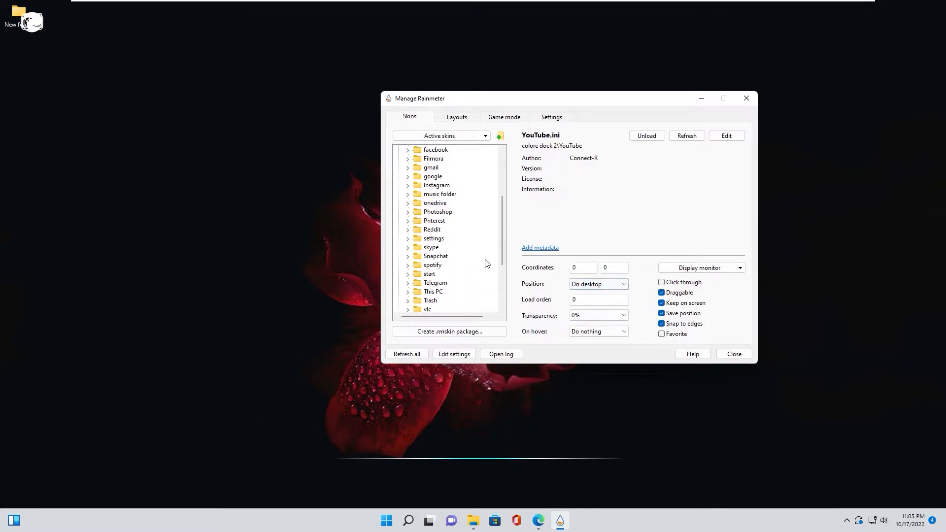
{"action": "left_click", "coordinate": [399, 159]}
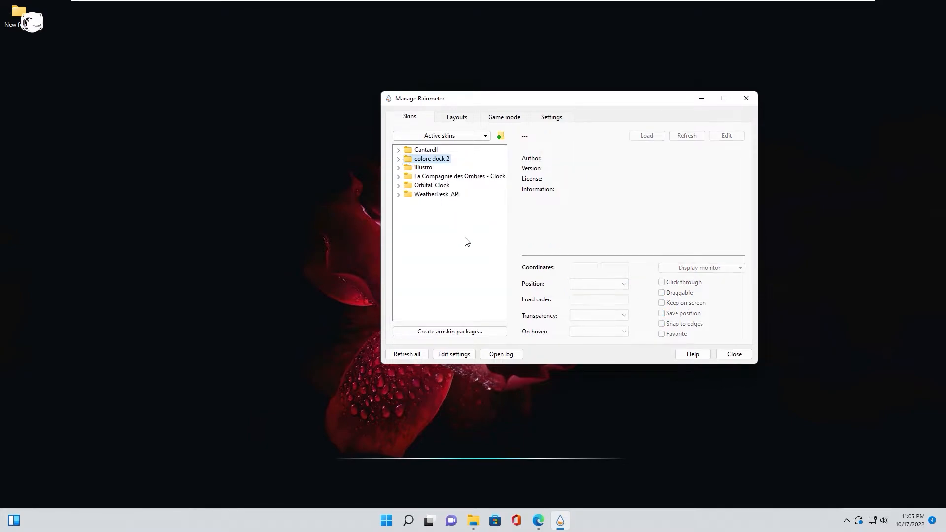
- Spread the stacked Chrome, Edge, This PC and YouTube dock icons apart near the desktop's upper-left corner
{"action": "left_click", "coordinate": [29, 27]}
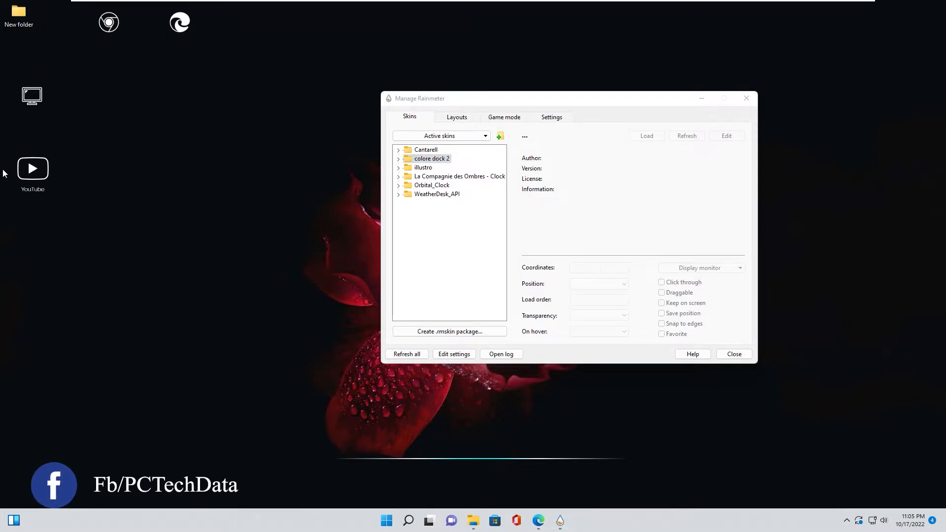
- Load the second skin in the La Compagnie des Ombres - Clock folder and set its position to On desktop
{"action": "left_click", "coordinate": [398, 177]}
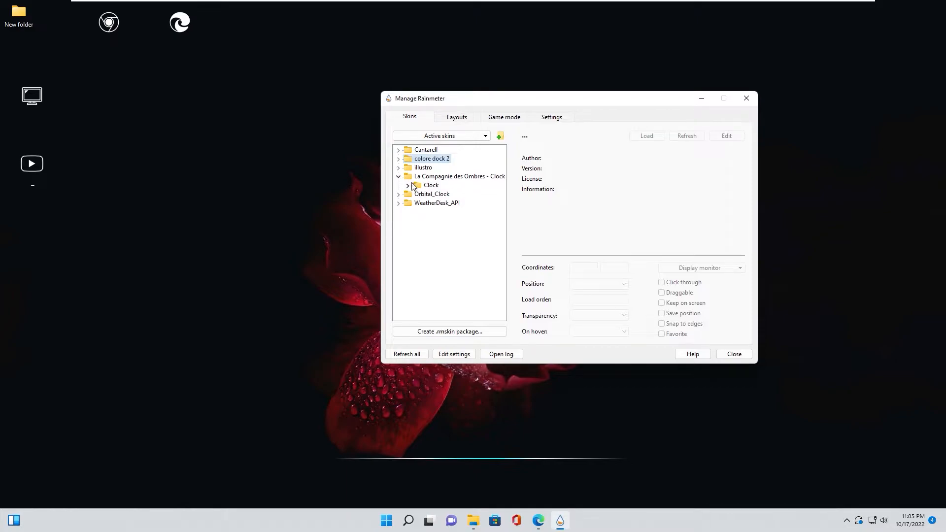
{"action": "left_click", "coordinate": [408, 186]}
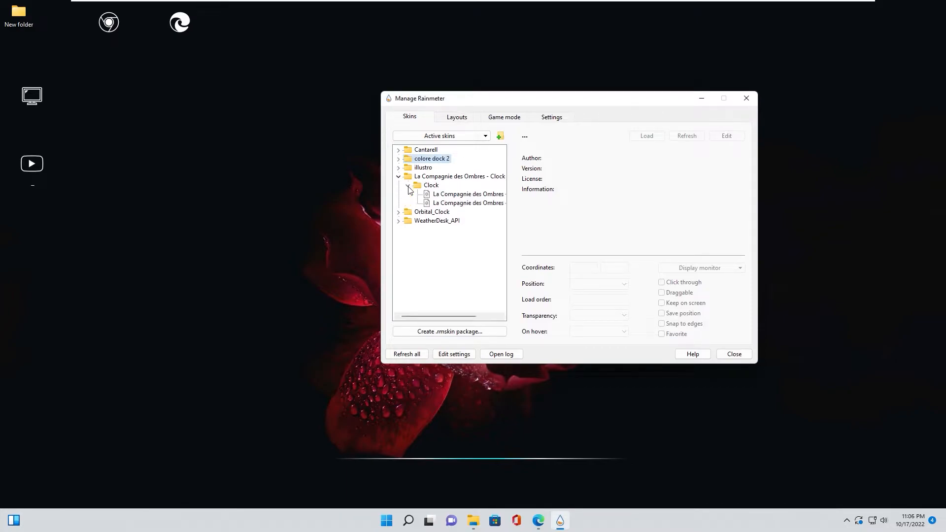
{"action": "right_click", "coordinate": [449, 205]}
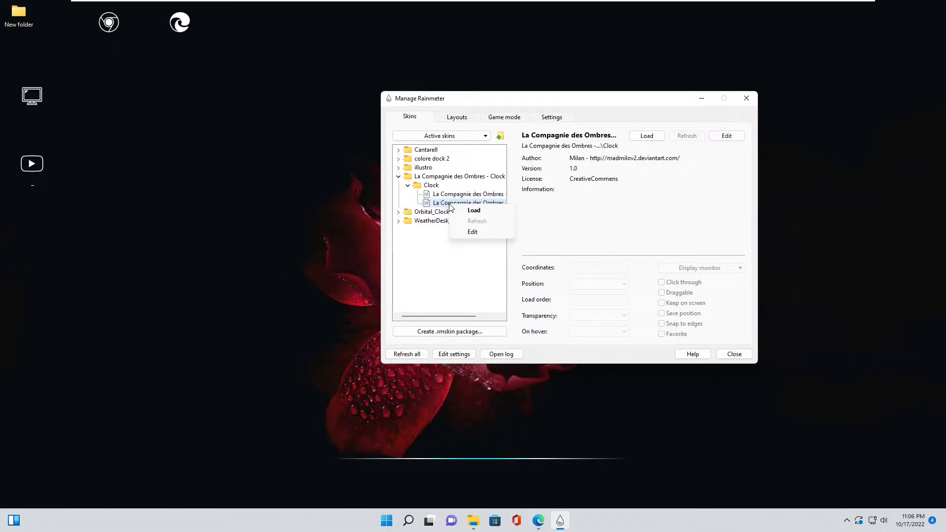
{"action": "left_click", "coordinate": [473, 211]}
{"action": "left_click", "coordinate": [585, 284]}
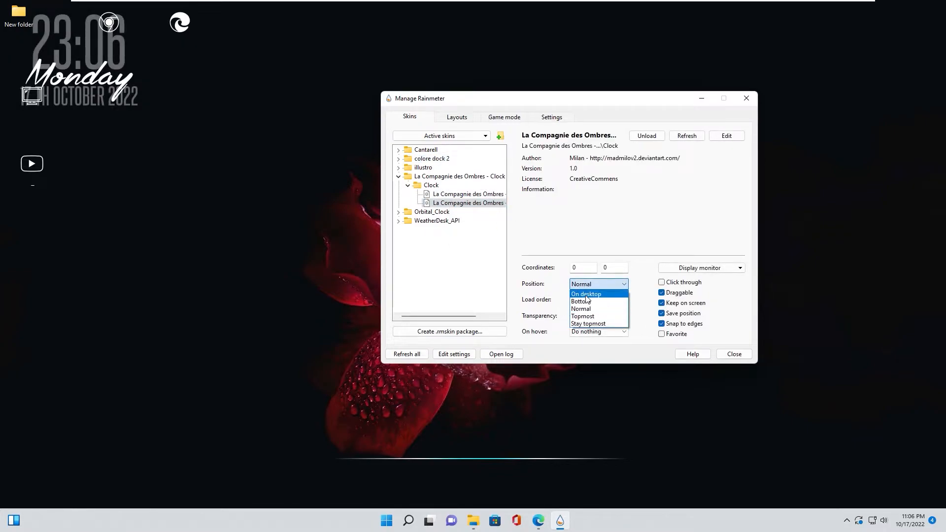
{"action": "left_click", "coordinate": [587, 295]}
- Move the date and time clock clear of the dock icons to the desktop's lower-left area and collapse its skin folder
{"action": "left_click", "coordinate": [90, 91]}
{"action": "left_click_drag", "start_coordinate": [93, 79], "coordinate": [208, 347]}
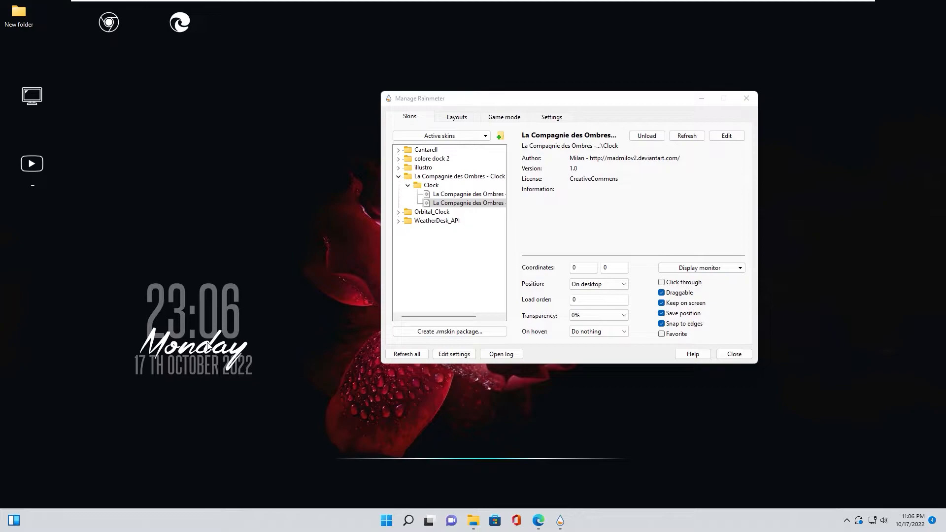
{"action": "left_click", "coordinate": [397, 177]}
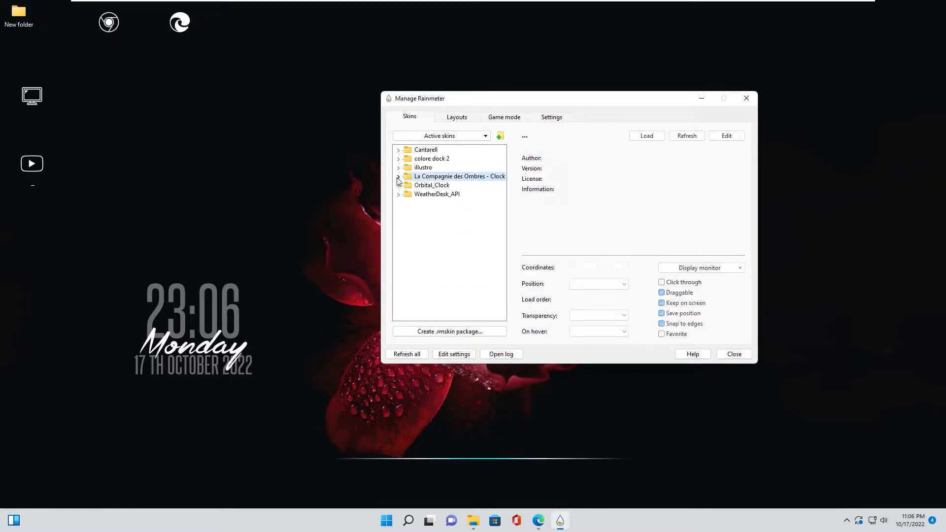
- Load the Orbital_Clock.ini skin and set its position to On desktop
{"action": "left_click", "coordinate": [398, 186]}
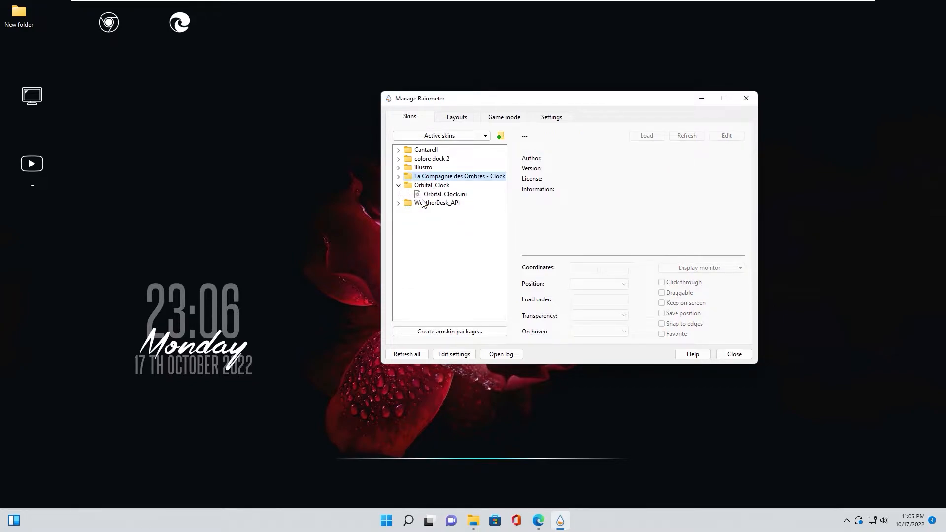
{"action": "right_click", "coordinate": [433, 197]}
{"action": "left_click", "coordinate": [451, 201]}
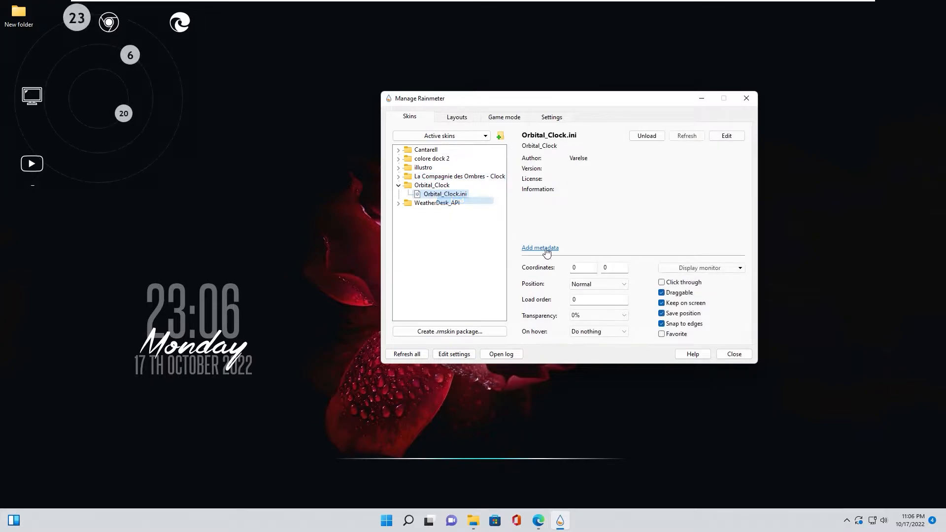
{"action": "left_click", "coordinate": [592, 289]}
{"action": "left_click", "coordinate": [591, 296]}
- Place the orbital clock on the right side of the desktop at about 1441, 281, shifting the manager window out of its way
{"action": "left_click_drag", "start_coordinate": [563, 103], "coordinate": [426, 108]}
{"action": "left_click_drag", "start_coordinate": [74, 19], "coordinate": [782, 158]}
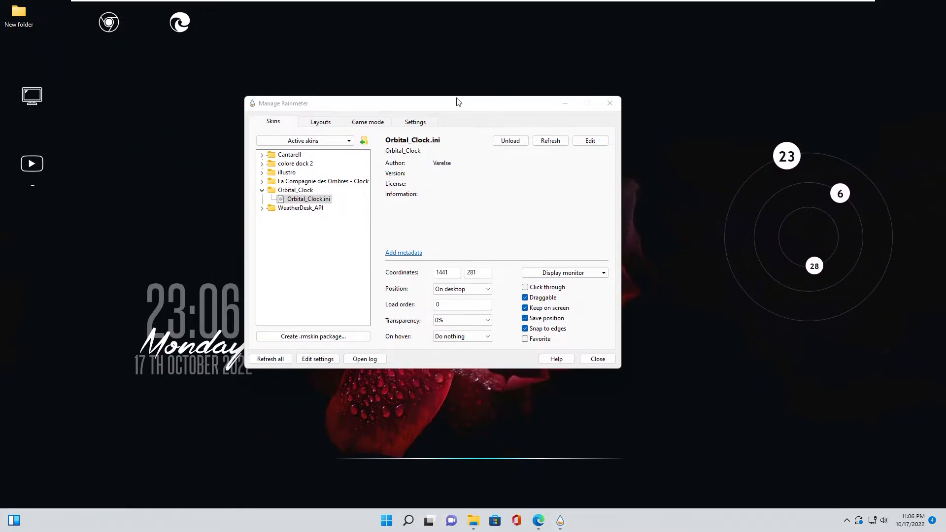
{"action": "left_click_drag", "start_coordinate": [458, 104], "coordinate": [513, 96]}
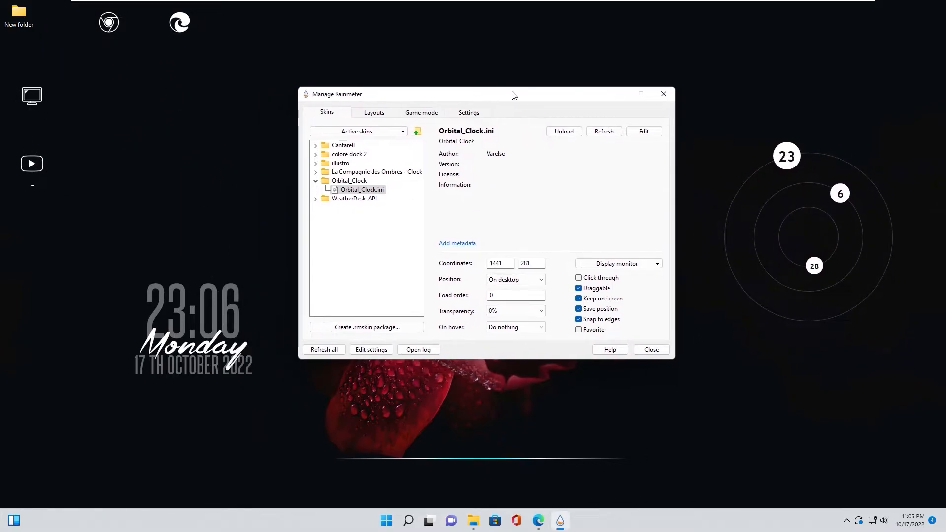
- Load the WeatherDesk.ini skin from the WeatherDesk_API folder
{"action": "left_click", "coordinate": [315, 199]}
{"action": "right_click", "coordinate": [352, 228]}
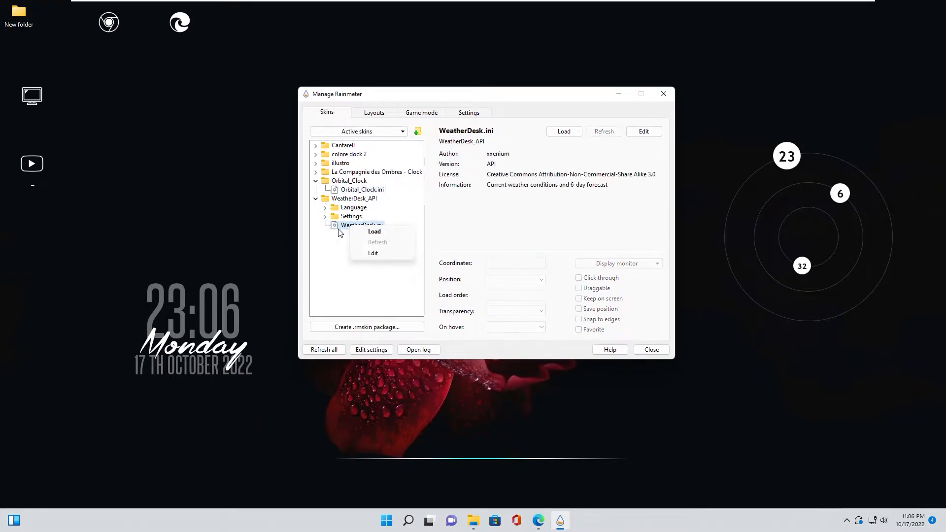
{"action": "left_click", "coordinate": [375, 232]}
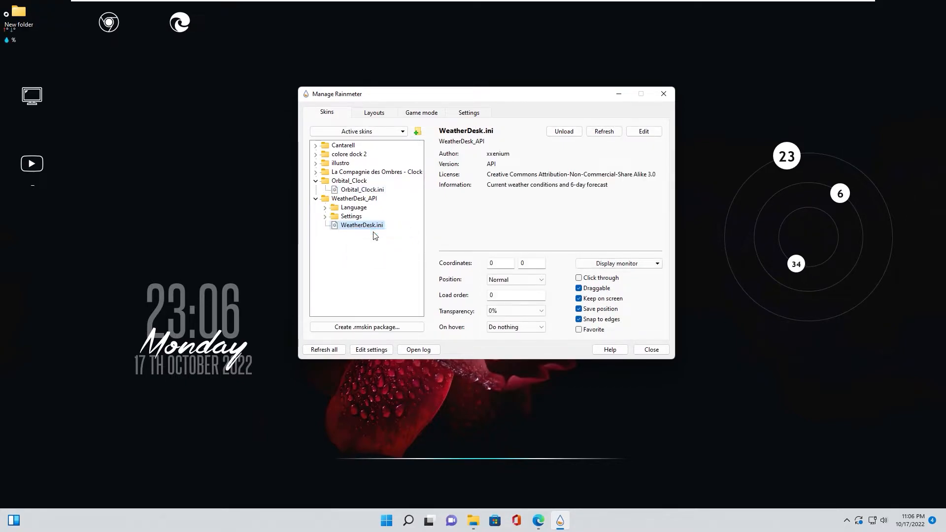
- Place the weather skin below the date clock and raise both, with the weather skin at about 303, 622
{"action": "mouse_move", "coordinate": [47, 44]}
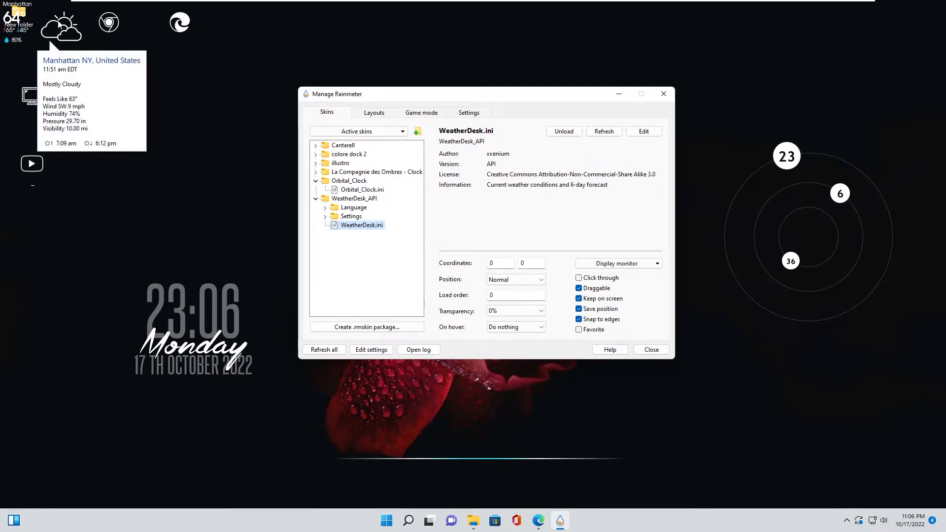
{"action": "left_click_drag", "start_coordinate": [48, 43], "coordinate": [214, 411]}
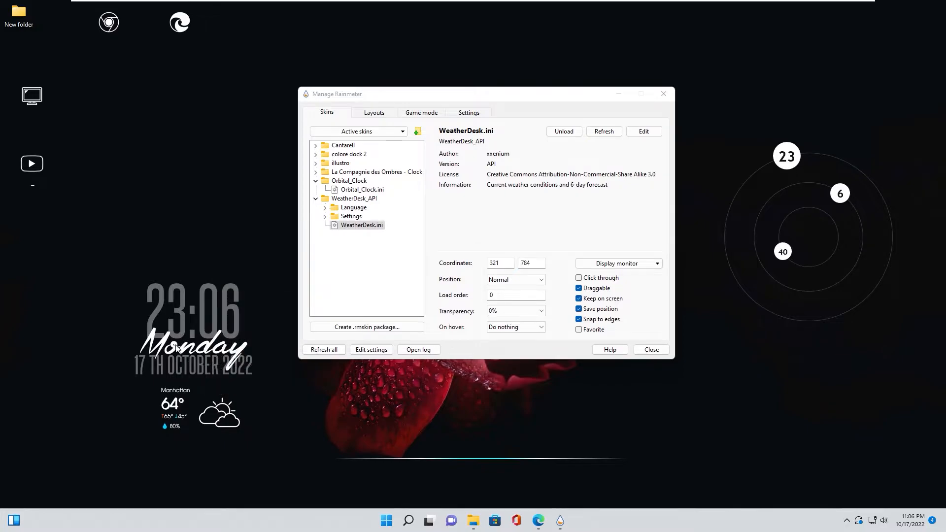
{"action": "left_click_drag", "start_coordinate": [174, 344], "coordinate": [171, 263]}
{"action": "left_click_drag", "start_coordinate": [219, 414], "coordinate": [210, 334]}
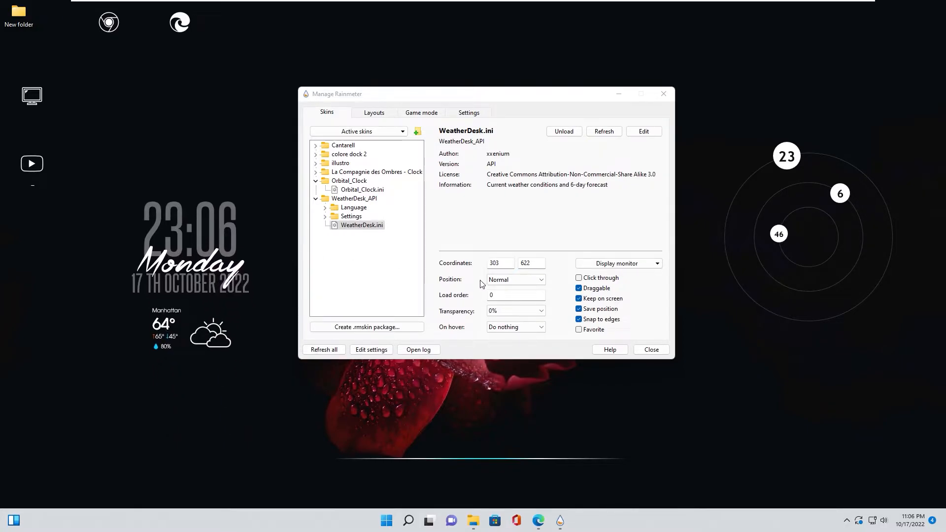
- Set the WeatherDesk.ini skin's position to On desktop and collapse the WeatherDesk_API and Orbital_Clock folders
{"action": "left_click", "coordinate": [498, 279]}
{"action": "left_click", "coordinate": [502, 321]}
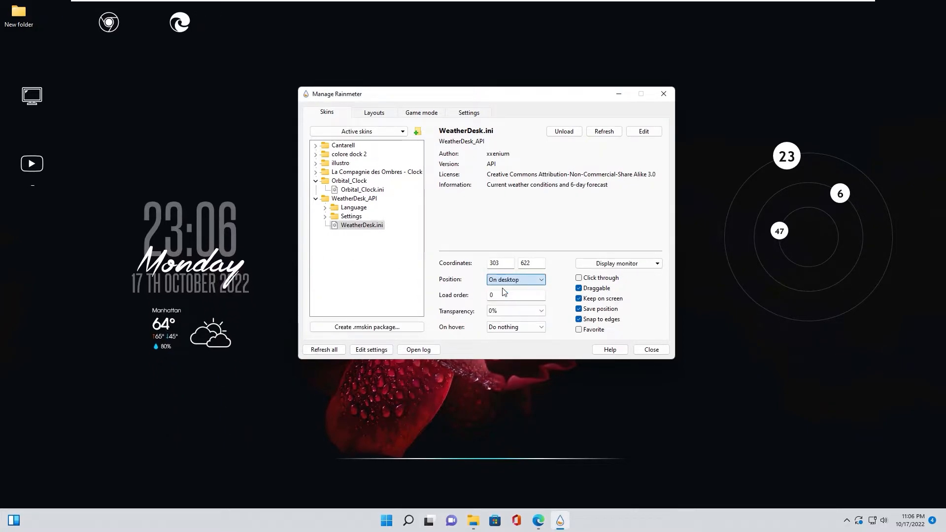
{"action": "left_click", "coordinate": [316, 199]}
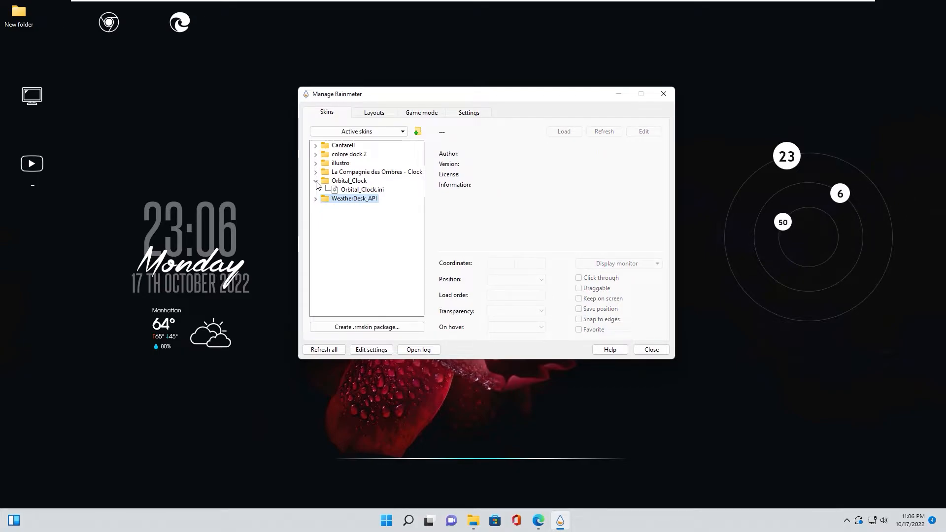
{"action": "left_click", "coordinate": [316, 181]}
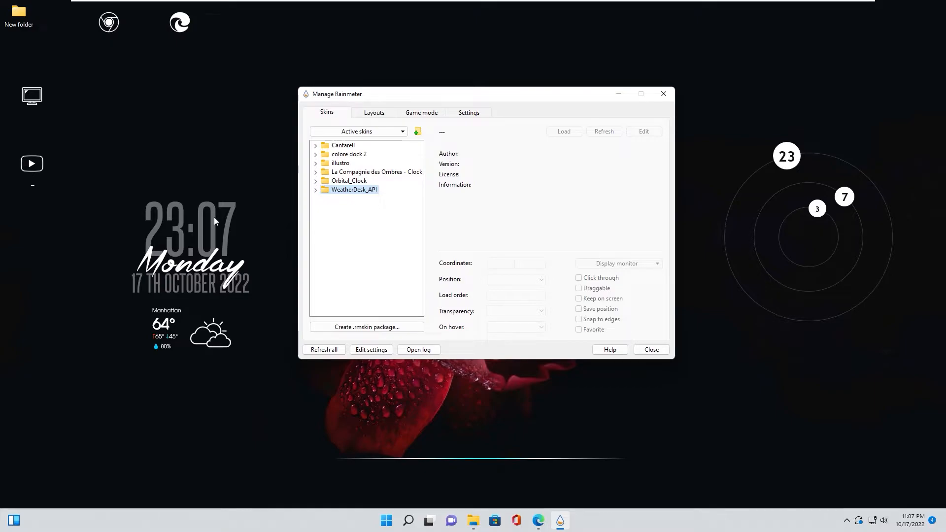
- Load Settings.ini from the WeatherDesk_API Settings folder and move its panel to the middle of the desktop
{"action": "left_click", "coordinate": [316, 191]}
{"action": "left_click", "coordinate": [325, 208]}
{"action": "right_click", "coordinate": [348, 219]}
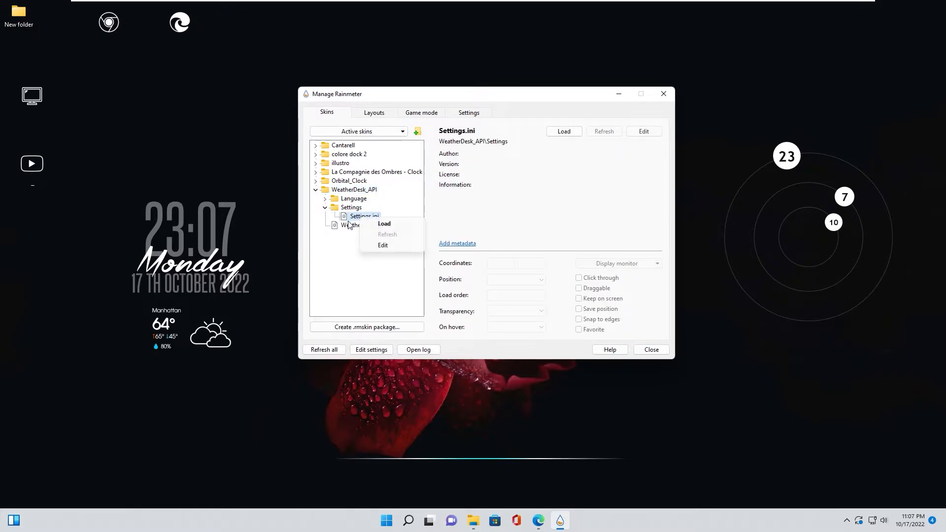
{"action": "left_click", "coordinate": [384, 223]}
{"action": "left_click_drag", "start_coordinate": [135, 9], "coordinate": [449, 127]}
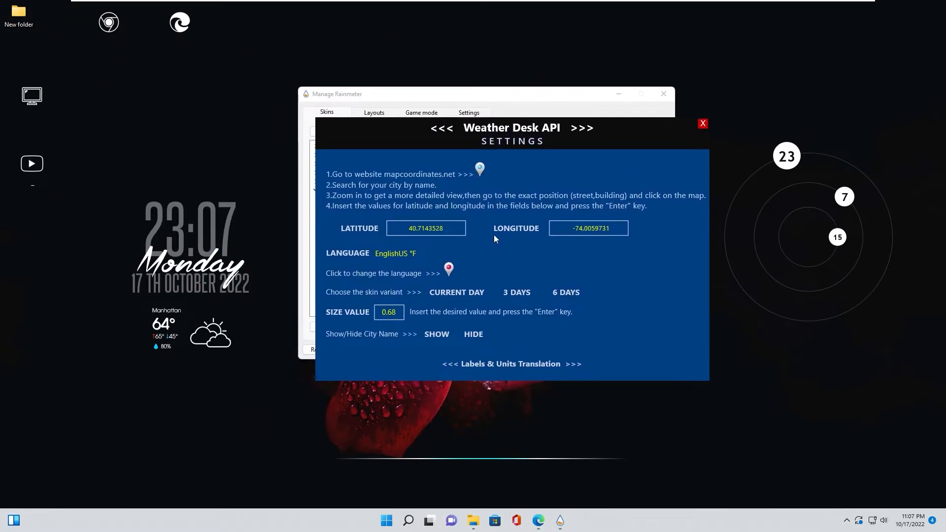
- Open the mapcoordinates.net website from the weather settings and look up London, Greater London, England, United Kingdom
{"action": "left_click", "coordinate": [480, 170]}
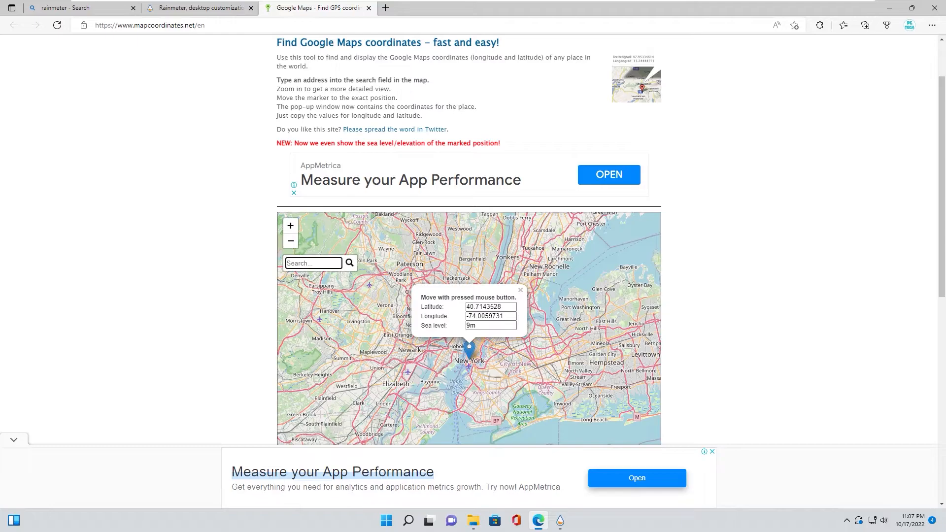
{"action": "type", "text": "london"}
{"action": "left_click", "coordinate": [320, 274]}
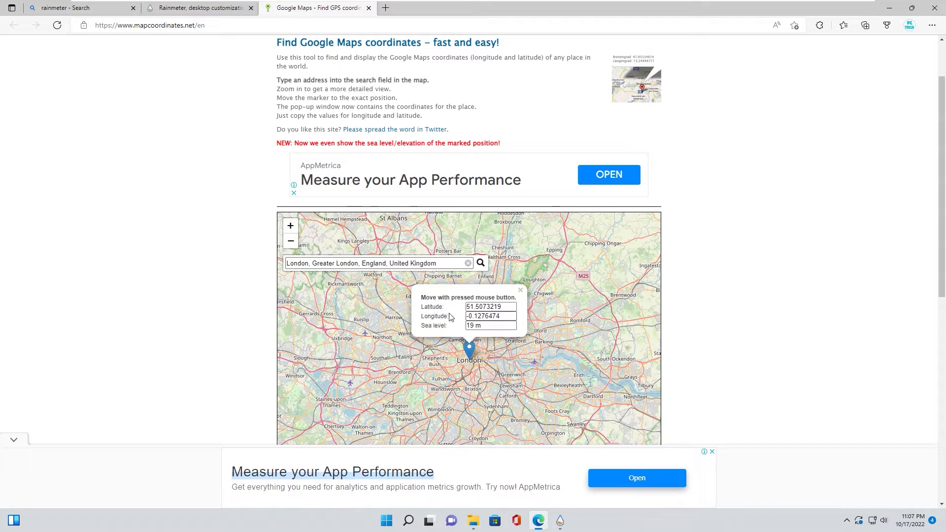
- Copy London's latitude from the map site and set the weather skin's latitude to 51.5073219
{"action": "double_click", "coordinate": [484, 307]}
{"action": "key", "text": "ctrl+c"}
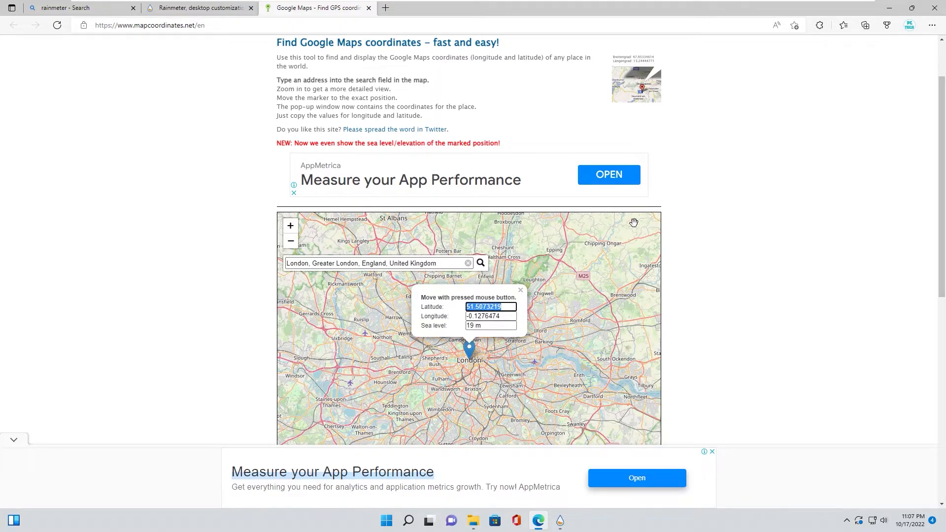
{"action": "left_click", "coordinate": [889, 8]}
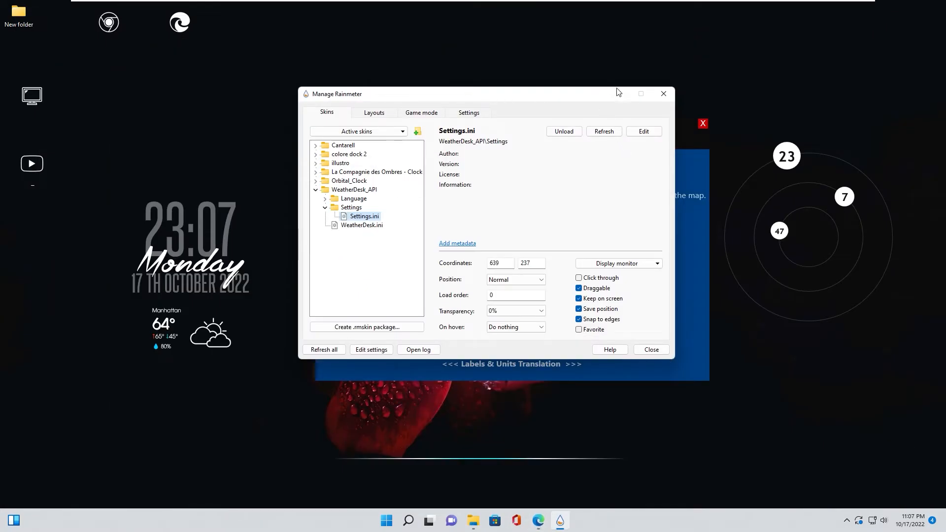
{"action": "left_click", "coordinate": [481, 237]}
{"action": "left_click", "coordinate": [449, 236]}
{"action": "key", "text": "ctrl+v"}
{"action": "key", "text": "Return"}
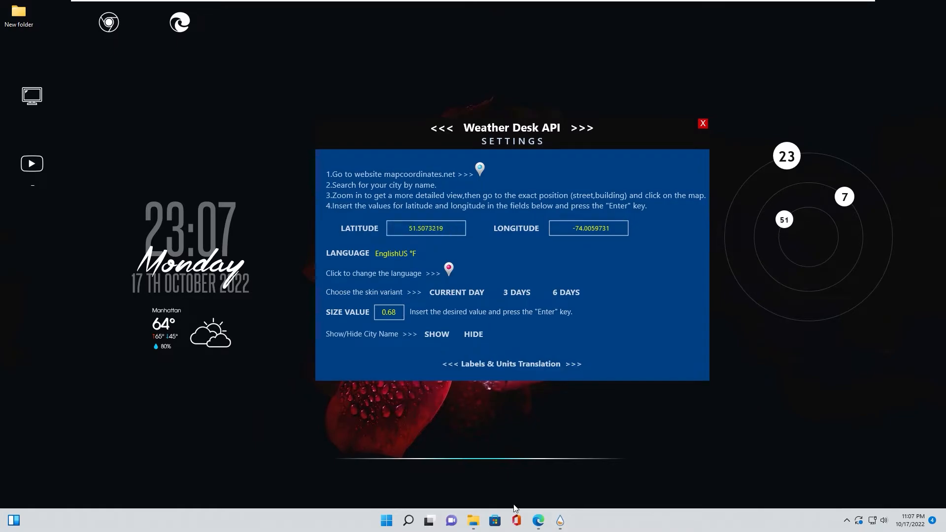
- Copy London's longitude from the map site and set the weather skin's longitude to -0.1276474
{"action": "left_click", "coordinate": [538, 521]}
{"action": "left_click_drag", "start_coordinate": [512, 316], "coordinate": [450, 318]}
{"action": "key", "text": "ctrl+c"}
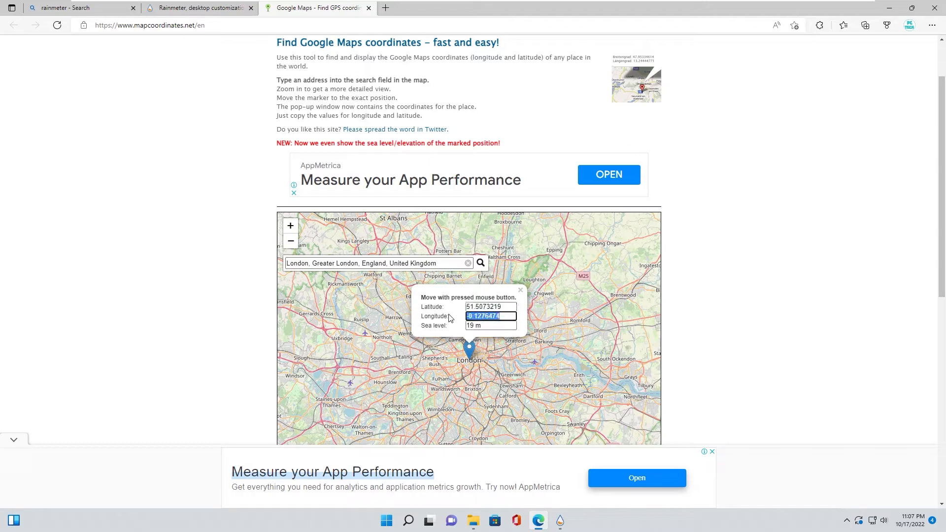
{"action": "left_click", "coordinate": [889, 7]}
{"action": "left_click", "coordinate": [616, 227]}
{"action": "key", "text": "ctrl+v"}
{"action": "key", "text": "Return"}
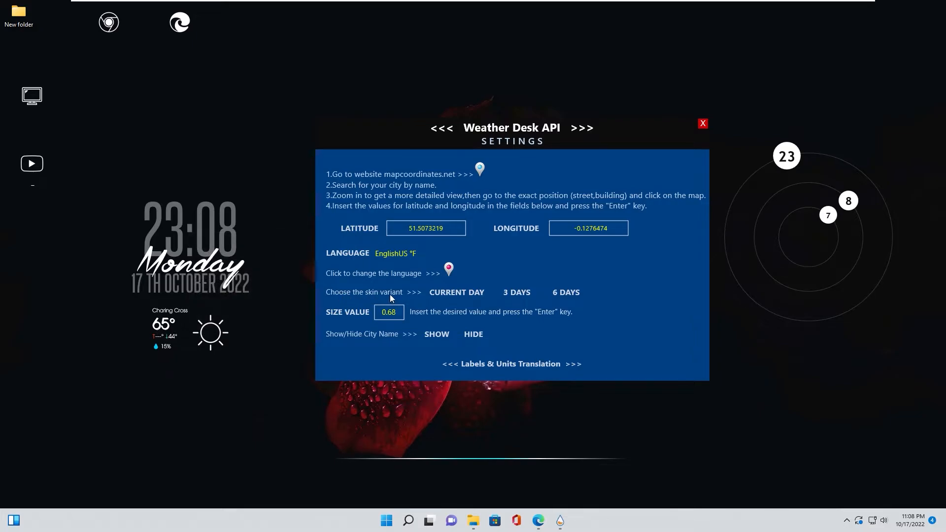
- Try the 3 Days and 6 Days variants of the weather skin and return to Current Day
{"action": "left_click", "coordinate": [462, 295]}
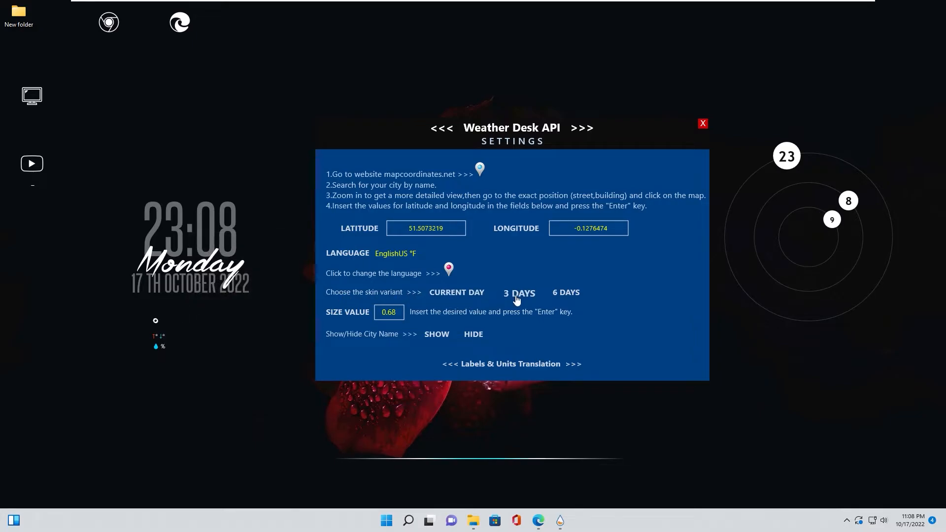
{"action": "left_click", "coordinate": [517, 297]}
{"action": "left_click", "coordinate": [566, 298]}
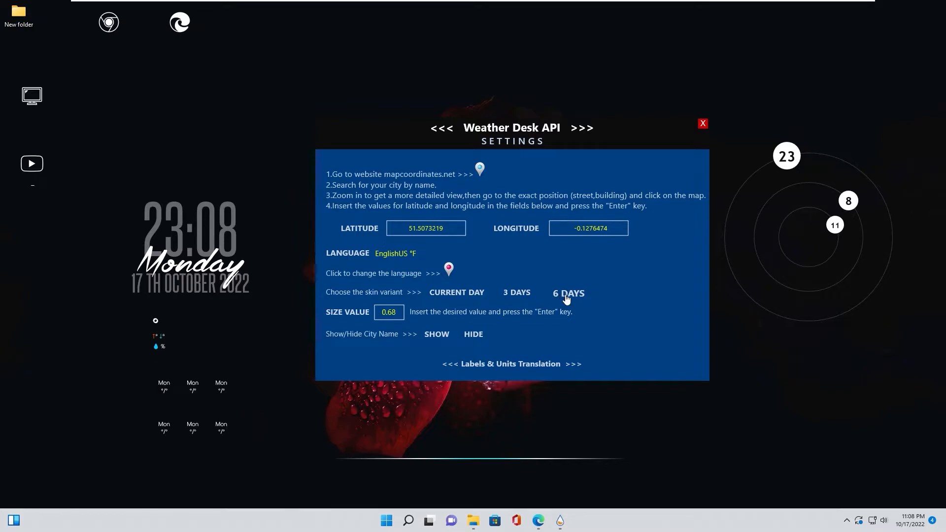
{"action": "left_click", "coordinate": [451, 295]}
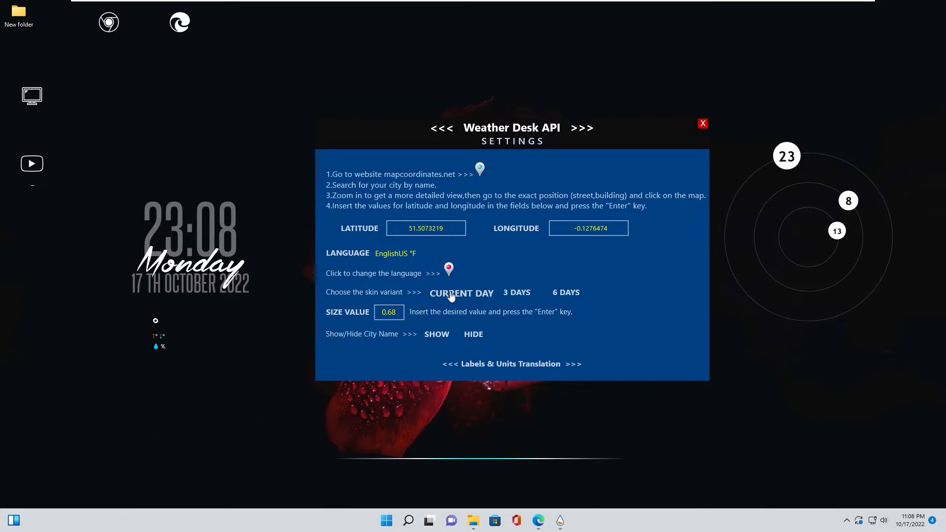
- Set the weather skin's size value to 0.8 and hide the city name
{"action": "left_click_drag", "start_coordinate": [397, 313], "coordinate": [355, 314]}
{"action": "left_click", "coordinate": [353, 313]}
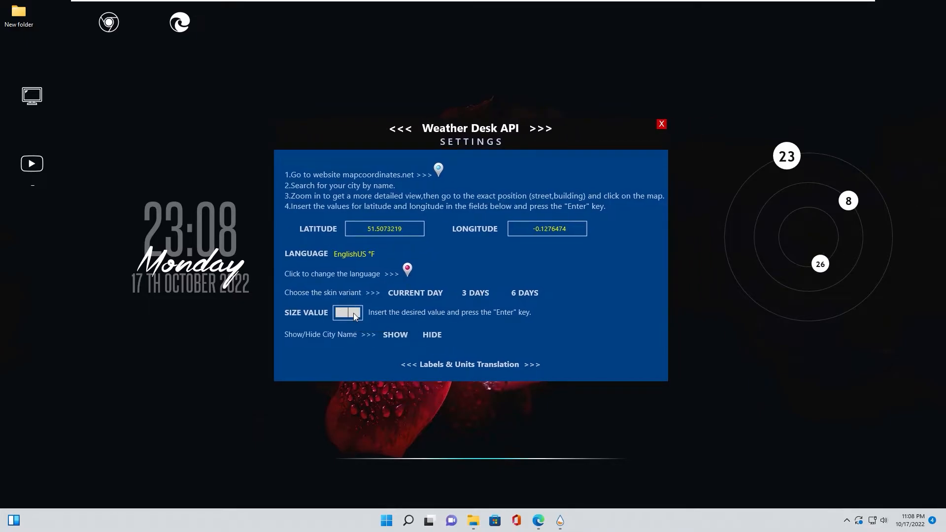
{"action": "key", "text": "Return"}
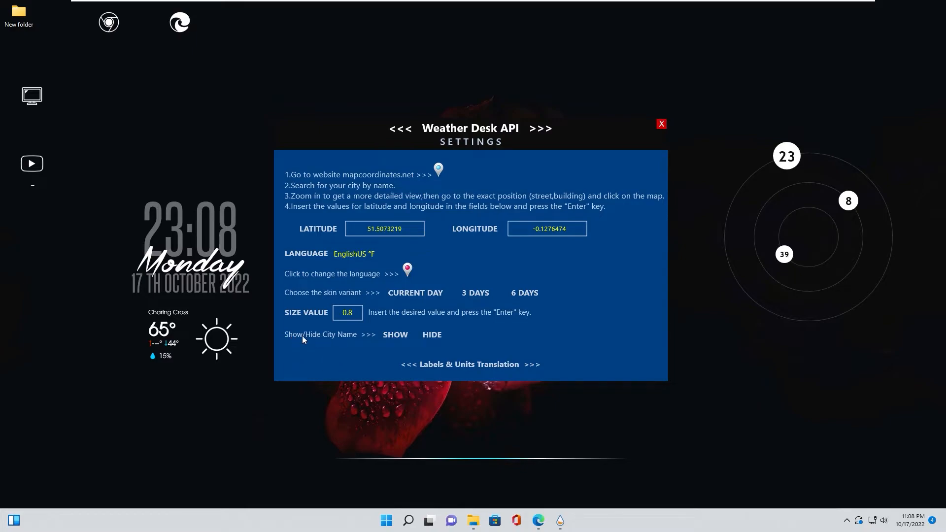
{"action": "left_click", "coordinate": [394, 338]}
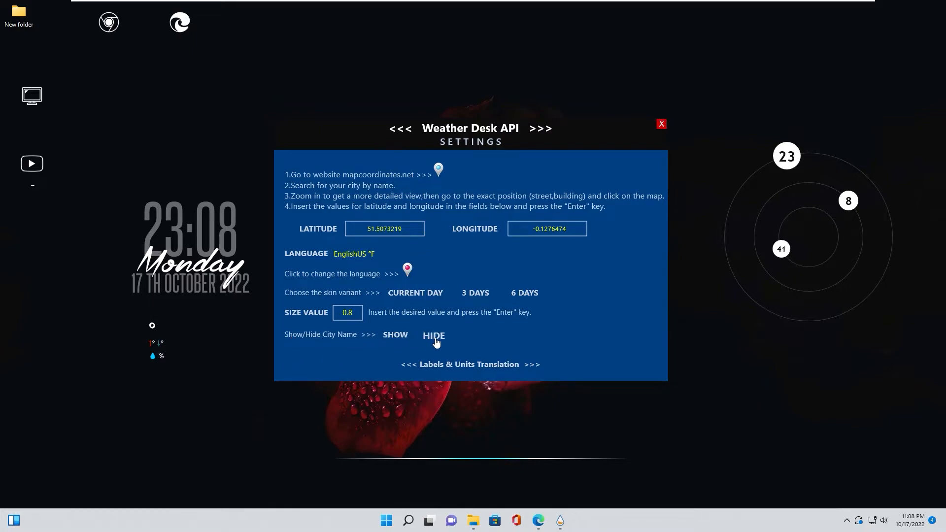
{"action": "left_click", "coordinate": [435, 338]}
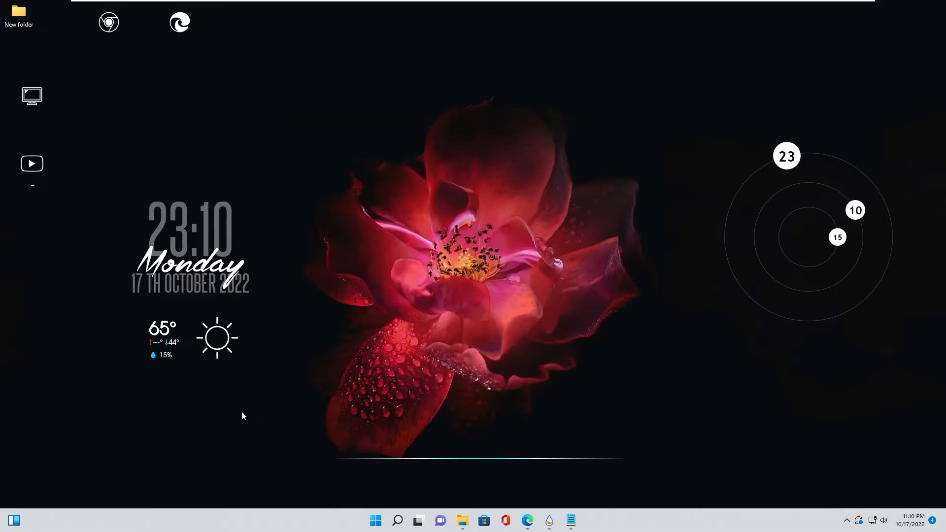
- Open the WebNowPlaying Companion page of the Chrome Web Store in a new Edge tab, using the link stored in Notepad
{"action": "left_click", "coordinate": [527, 518]}
{"action": "left_click", "coordinate": [571, 520]}
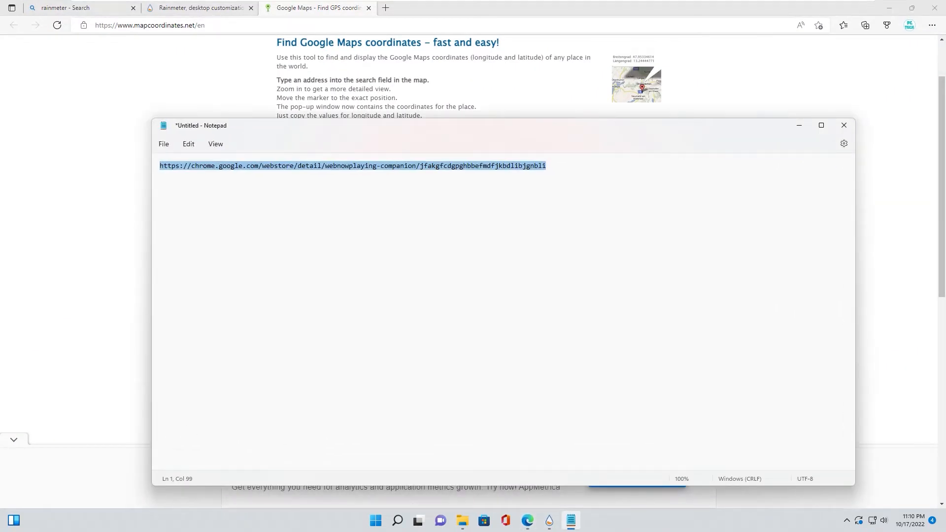
{"action": "left_click", "coordinate": [800, 127]}
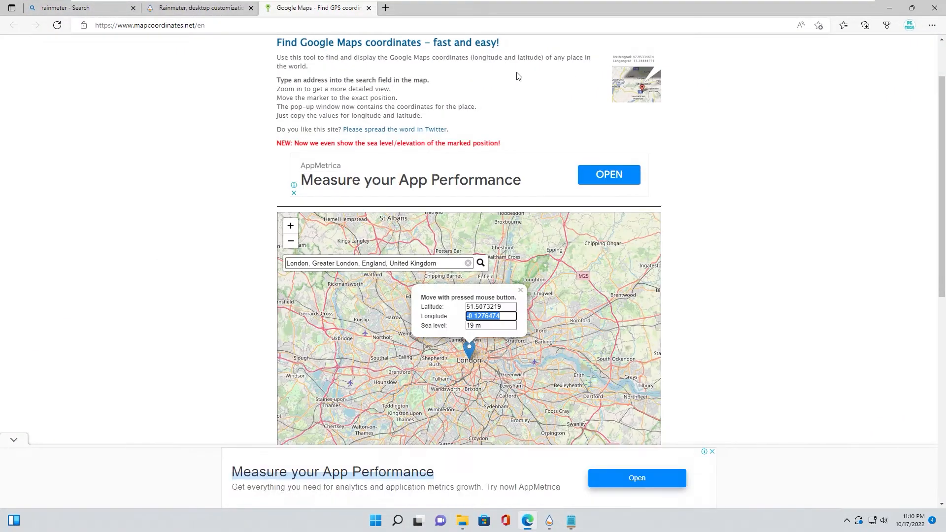
{"action": "left_click", "coordinate": [385, 7]}
{"action": "type", "text": "https://chrome.google.com/webstore/detail/webnowplaying-companion/jfakgfcdgpghbbefmdfjkbdlibjgnbli"}
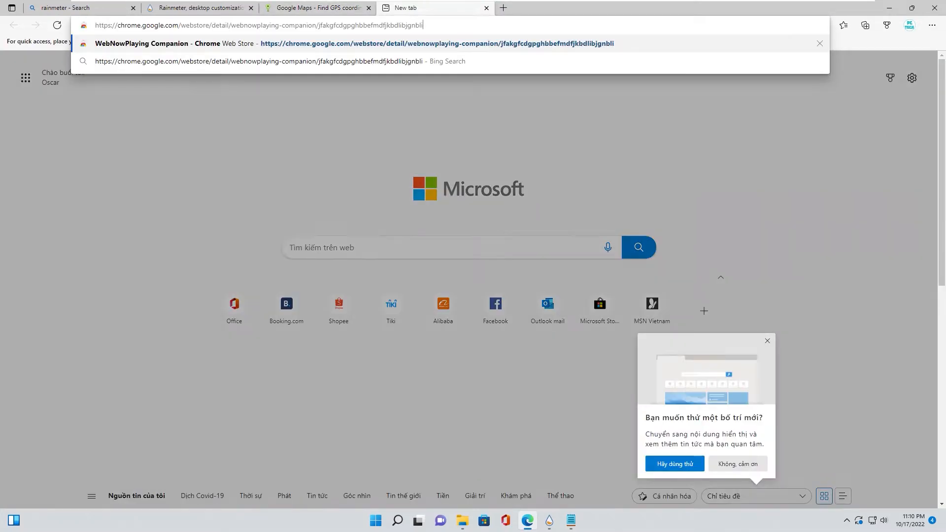
{"action": "key", "text": "Return"}
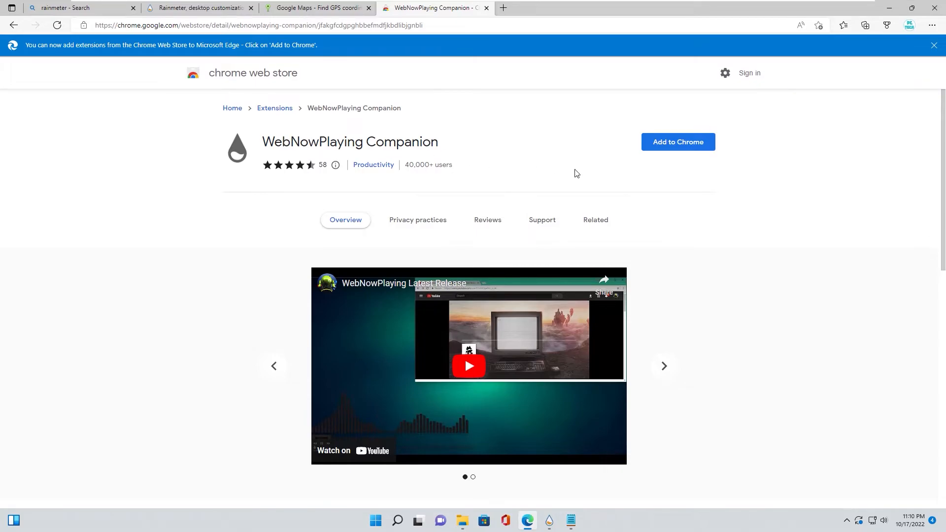
- Add the WebNowPlaying Companion extension to Edge and return to the desktop
{"action": "left_click", "coordinate": [673, 142]}
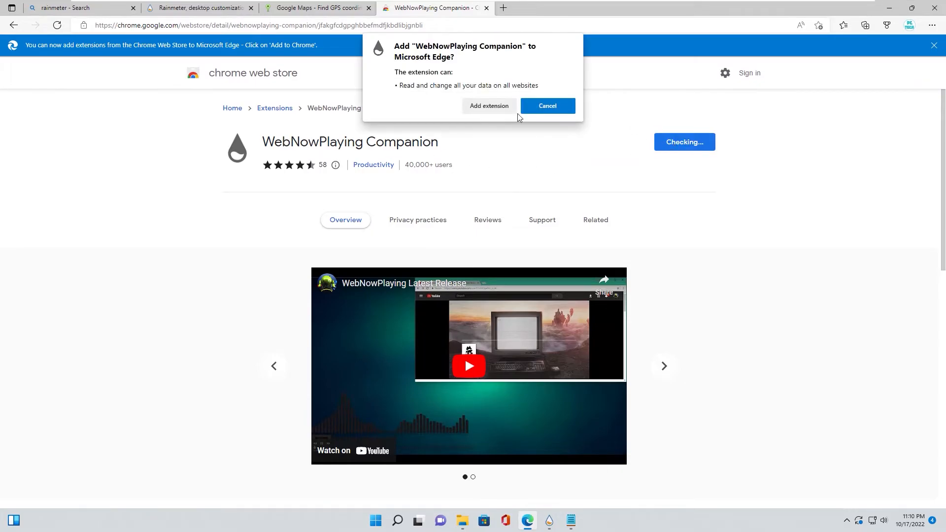
{"action": "left_click", "coordinate": [481, 108]}
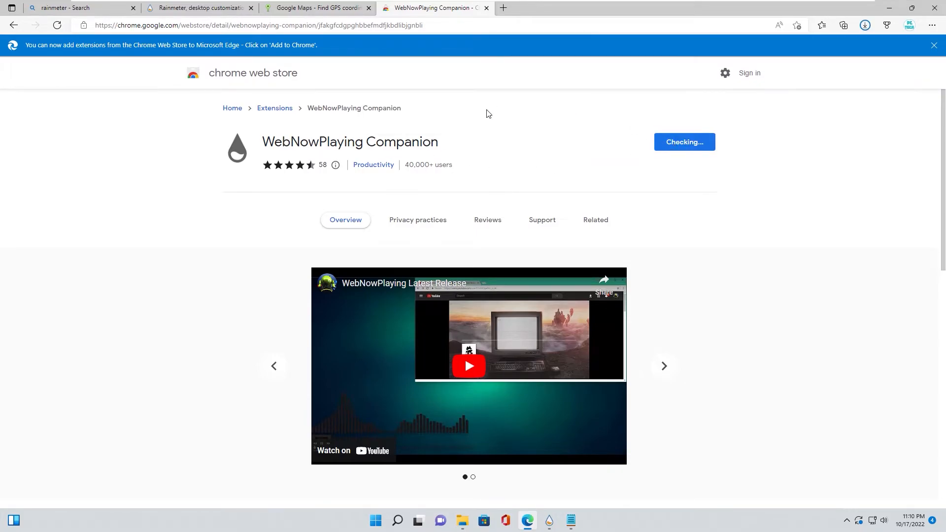
{"action": "left_click", "coordinate": [799, 40]}
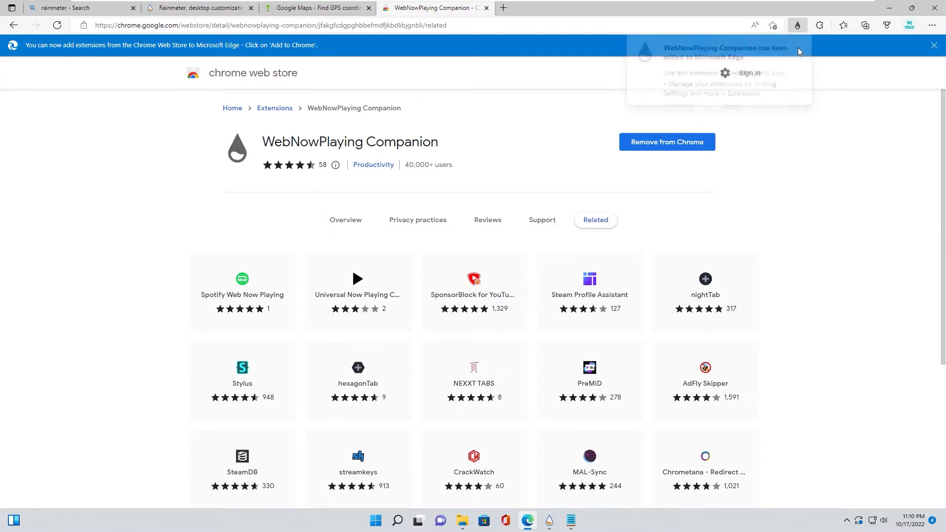
{"action": "left_click", "coordinate": [889, 8]}
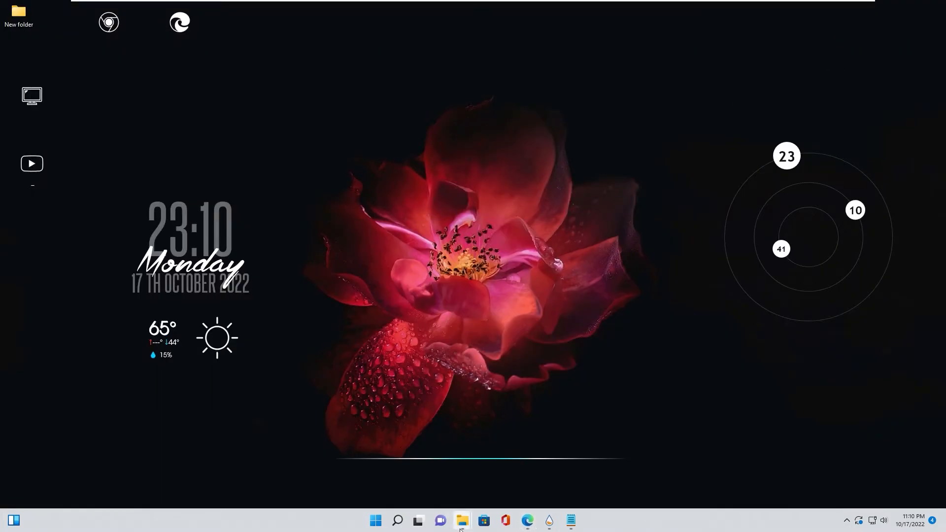
- Install the Monstercat Visualizer 2.1.0 skin package from the Skins rainmeter folder, with its included skins loaded
{"action": "mouse_move", "coordinate": [468, 525]}
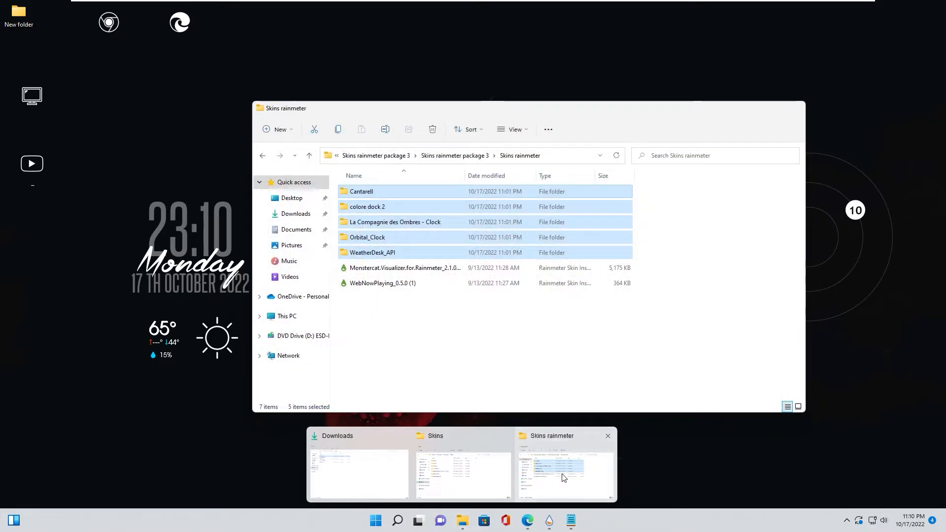
{"action": "left_click", "coordinate": [563, 477]}
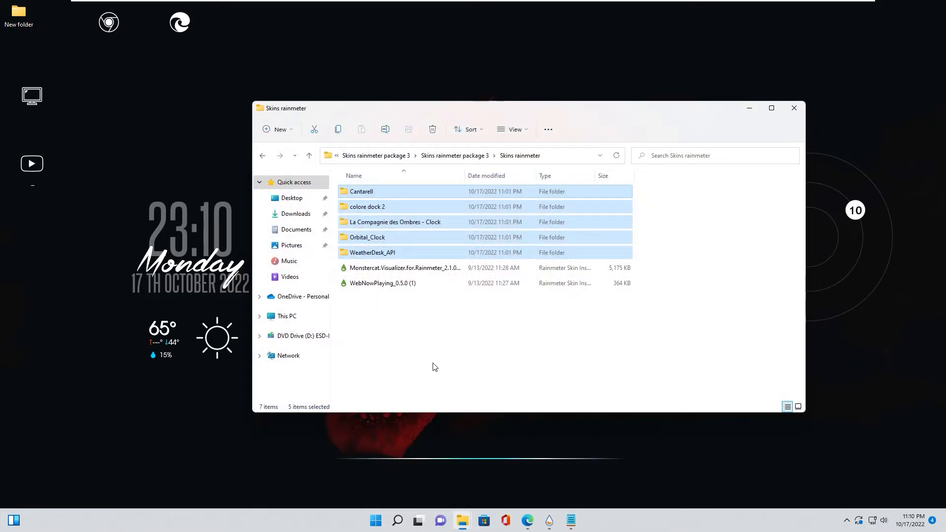
{"action": "left_click", "coordinate": [386, 321]}
{"action": "left_click", "coordinate": [372, 270]}
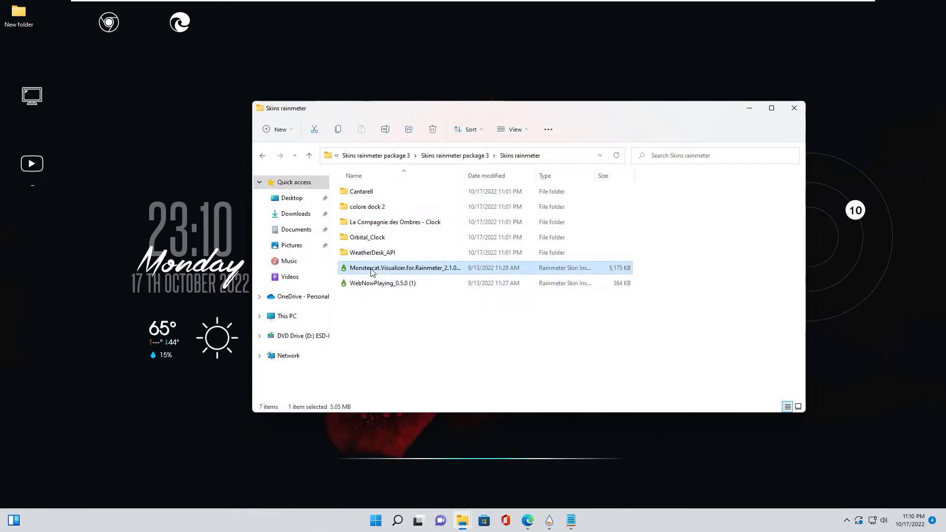
{"action": "left_click_drag", "start_coordinate": [436, 152], "coordinate": [532, 151]}
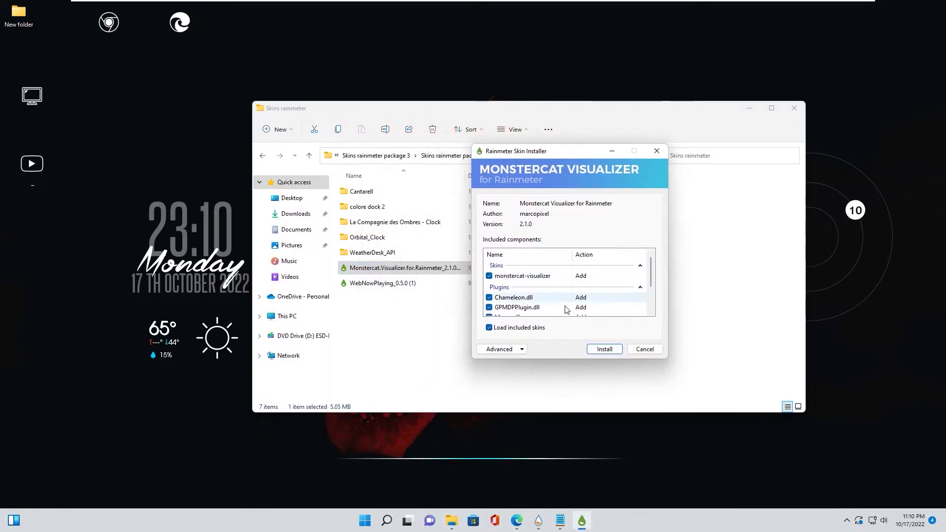
{"action": "left_click", "coordinate": [601, 349]}
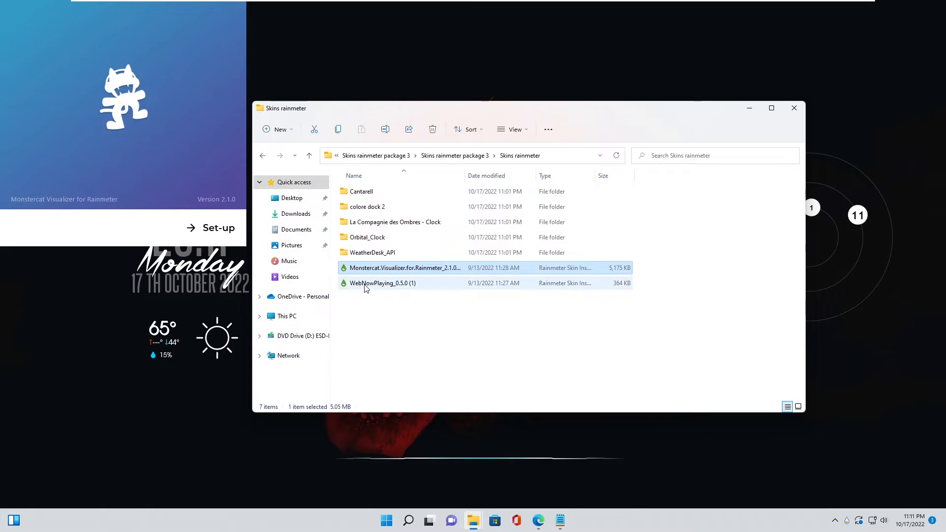
- Install the WebNowPlaying_0.5.0 (1) skin package and unload the Monstercat Visualizer set-up skin
{"action": "double_click", "coordinate": [368, 284]}
{"action": "left_click", "coordinate": [506, 335]}
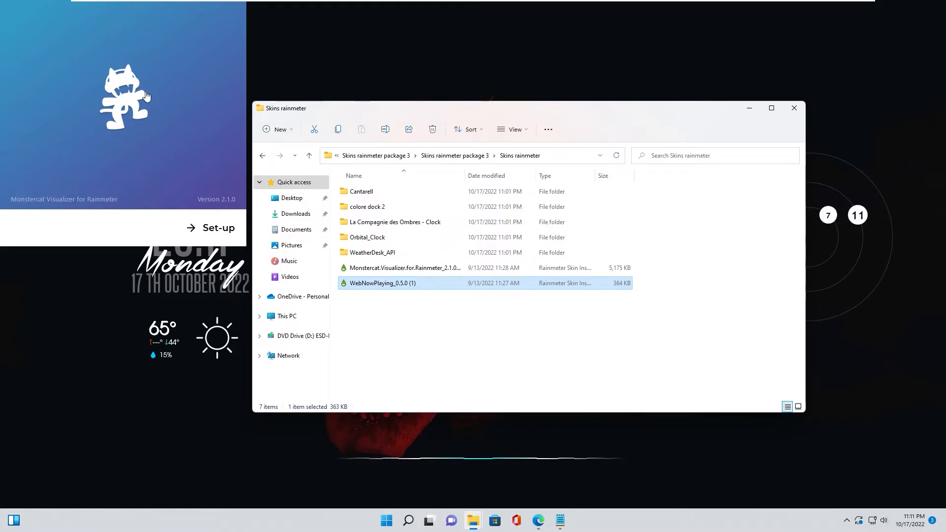
{"action": "right_click", "coordinate": [119, 222]}
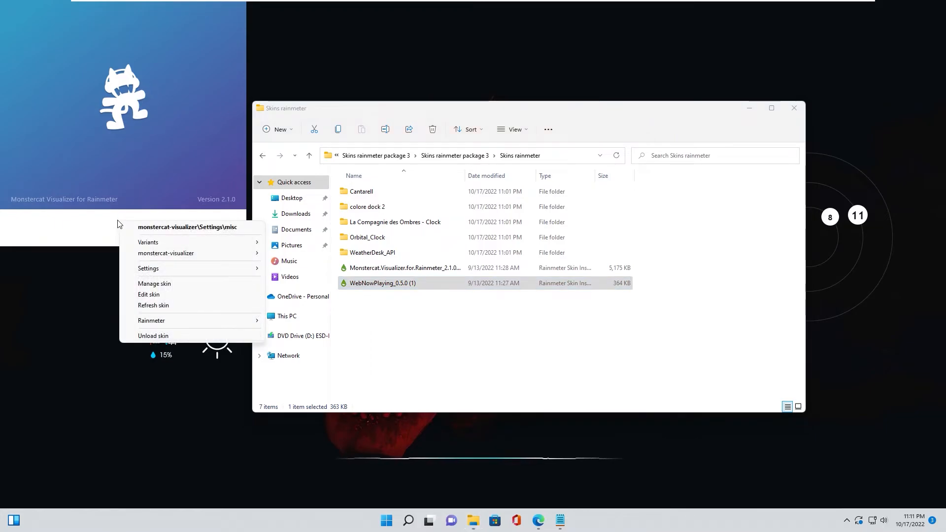
{"action": "left_click", "coordinate": [134, 335]}
- In Rainmeter's skin manager, load Left.ini from the Song Information folder of monstercat-visualizer
{"action": "left_click", "coordinate": [847, 521]}
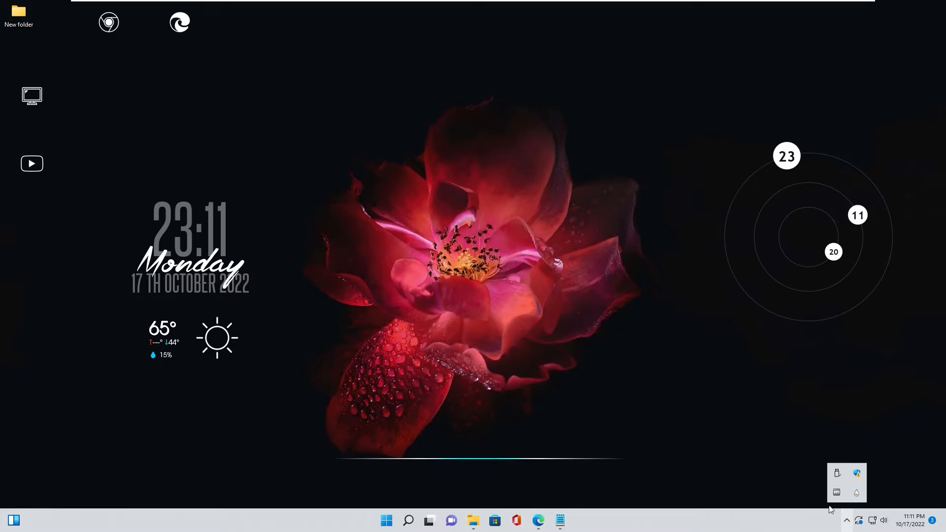
{"action": "left_click", "coordinate": [857, 493]}
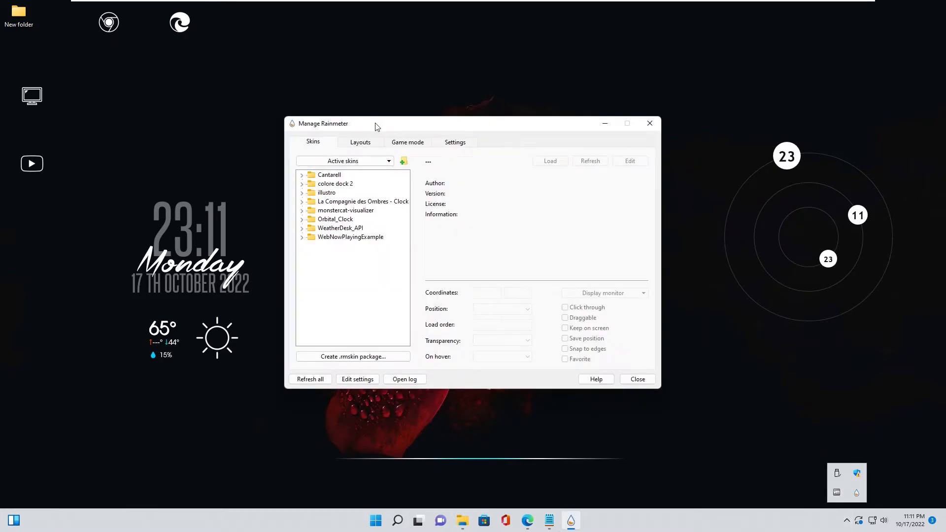
{"action": "left_click_drag", "start_coordinate": [375, 126], "coordinate": [434, 118]}
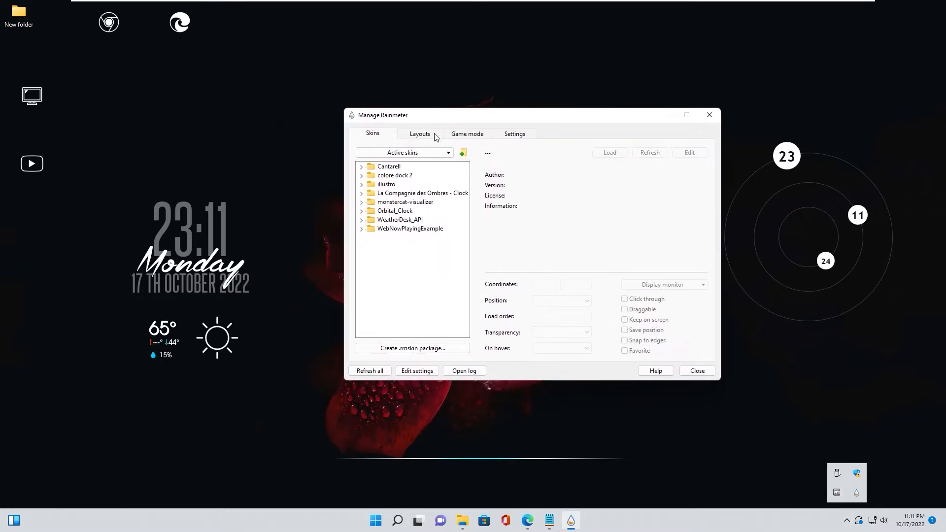
{"action": "left_click", "coordinate": [362, 202]}
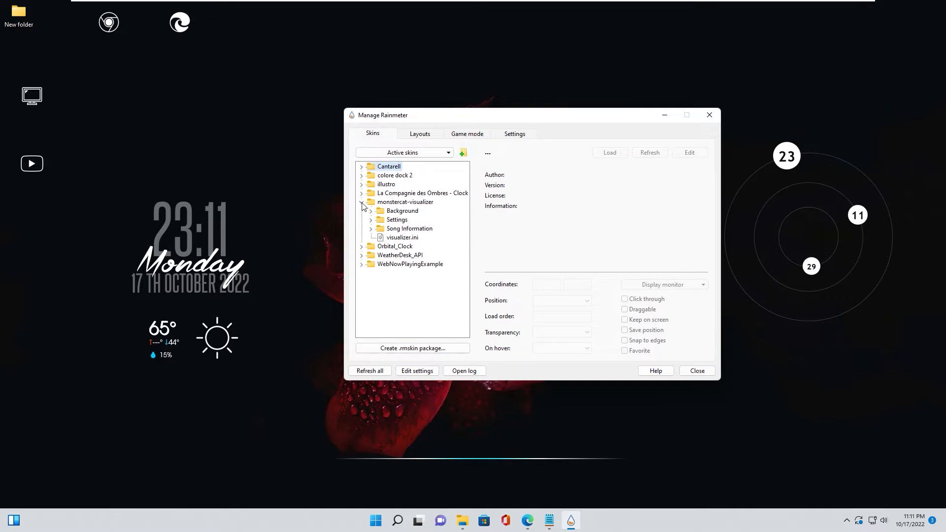
{"action": "left_click", "coordinate": [370, 220]}
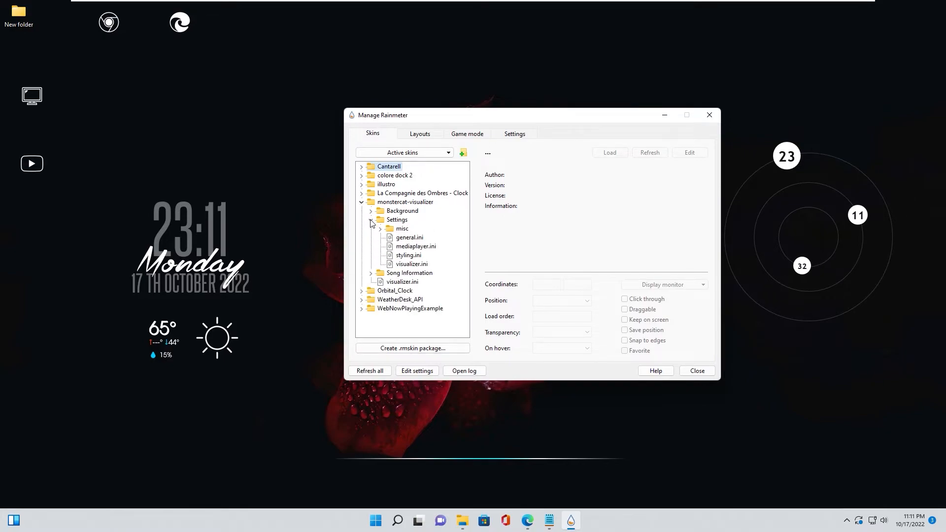
{"action": "left_click", "coordinate": [370, 220]}
{"action": "left_click", "coordinate": [402, 238]}
{"action": "left_click", "coordinate": [370, 229]}
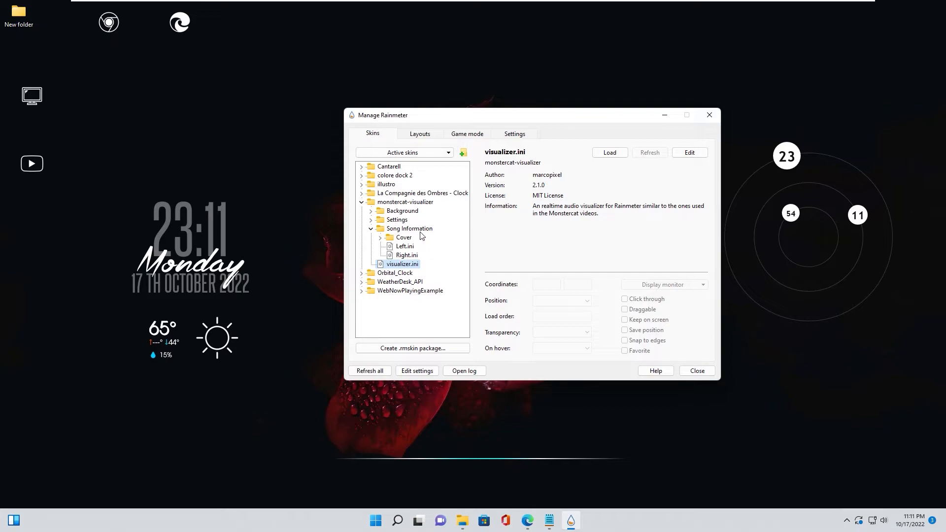
{"action": "double_click", "coordinate": [404, 247]}
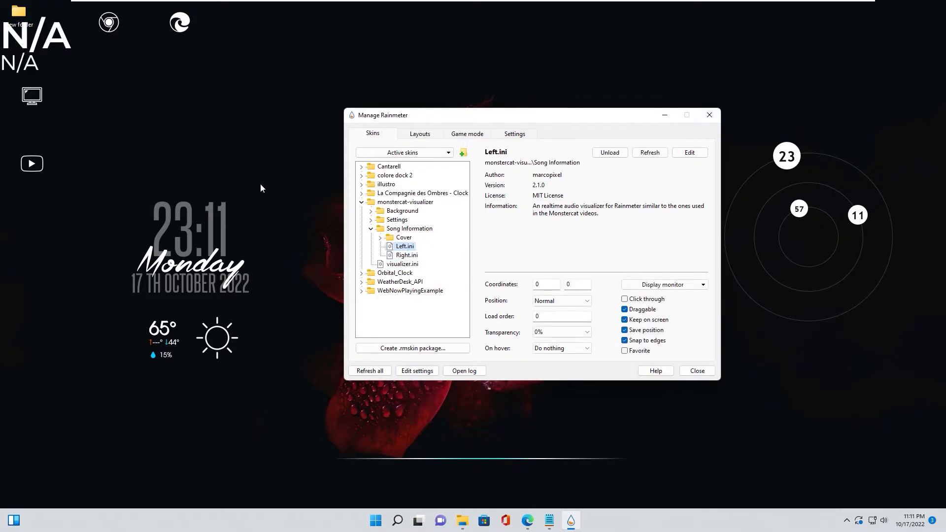
- Place the song information skin below the weather skin and set its position to On desktop
{"action": "left_click_drag", "start_coordinate": [81, 219], "coordinate": [160, 401]}
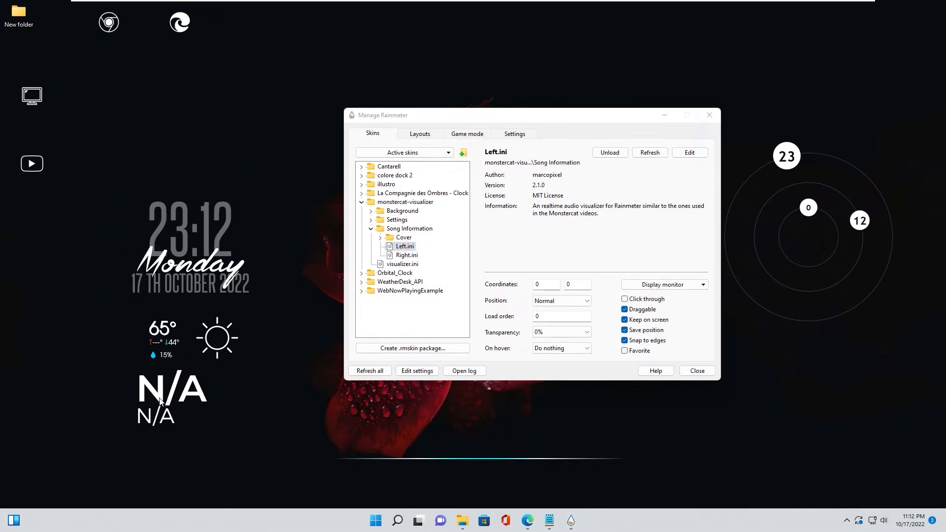
{"action": "left_click", "coordinate": [553, 303]}
{"action": "left_click", "coordinate": [550, 311]}
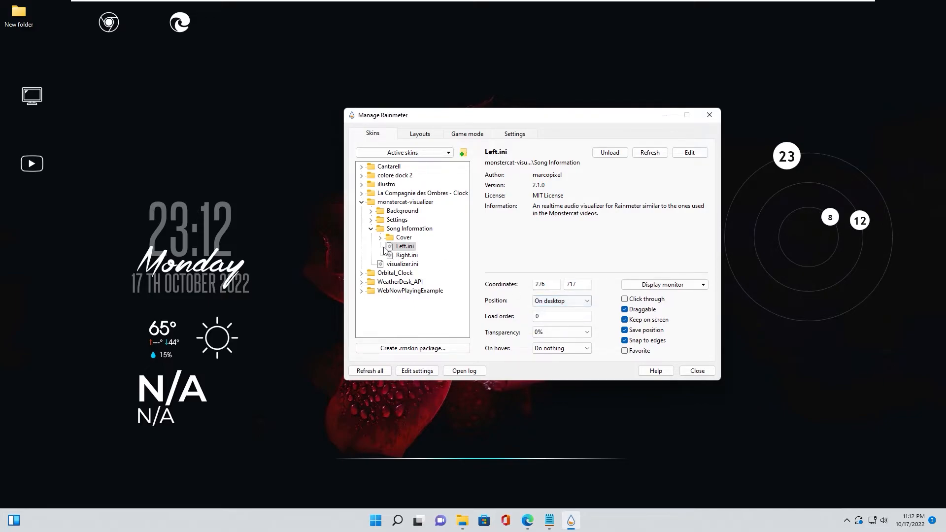
- In monstercat-visualizer's general.ini settings, set Song Info scale to 0.16, hide the skin without a running media player, and align the song text below the weather
{"action": "left_click", "coordinate": [371, 228]}
{"action": "left_click", "coordinate": [371, 219]}
{"action": "right_click", "coordinate": [409, 238]}
{"action": "left_click", "coordinate": [430, 246]}
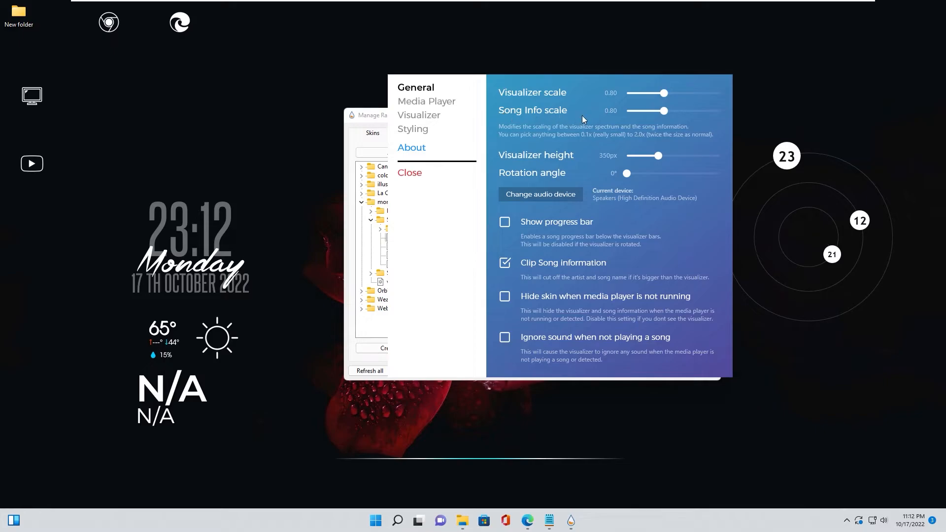
{"action": "left_click_drag", "start_coordinate": [663, 111], "coordinate": [635, 116]}
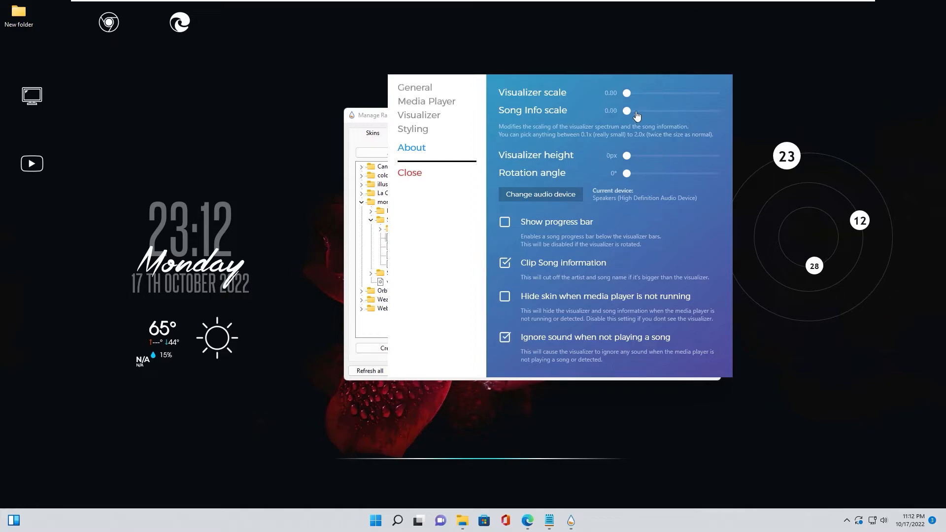
{"action": "left_click_drag", "start_coordinate": [635, 115], "coordinate": [637, 115]}
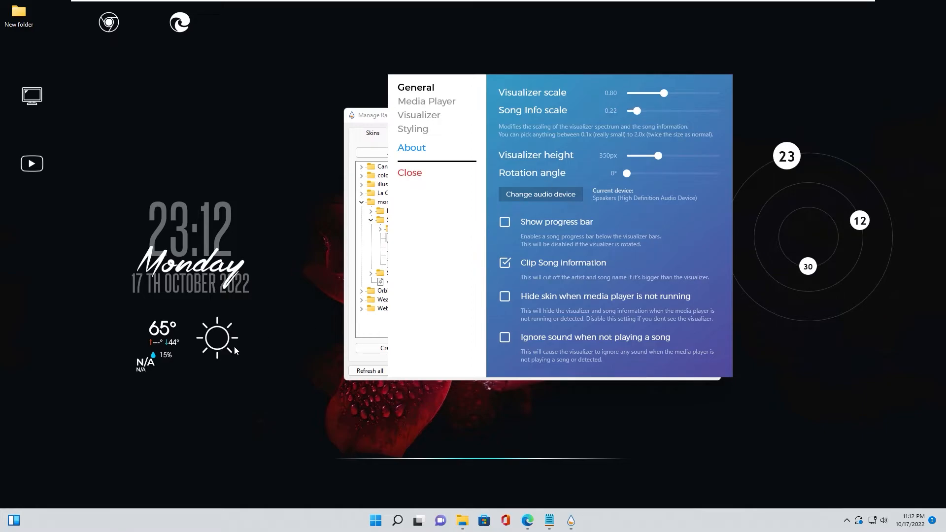
{"action": "left_click_drag", "start_coordinate": [141, 367], "coordinate": [154, 386]}
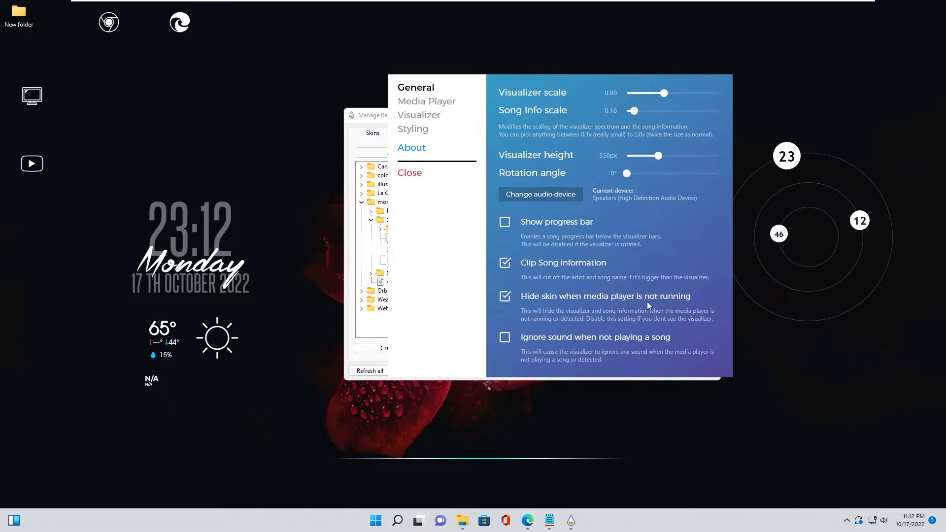
- Choose WebNowPlaying as the visualizer's media player, allow Rainmeter through the firewall on public networks, and close the settings
{"action": "left_click", "coordinate": [415, 102]}
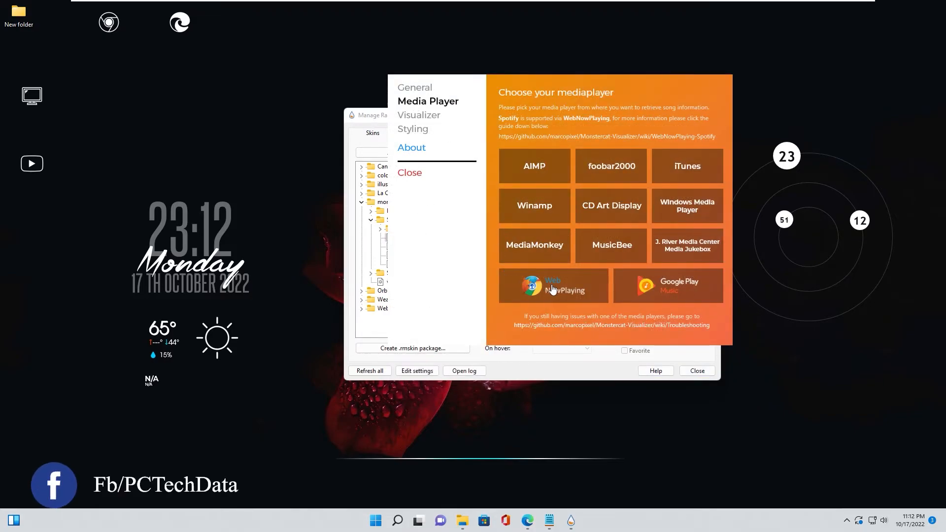
{"action": "left_click", "coordinate": [541, 290]}
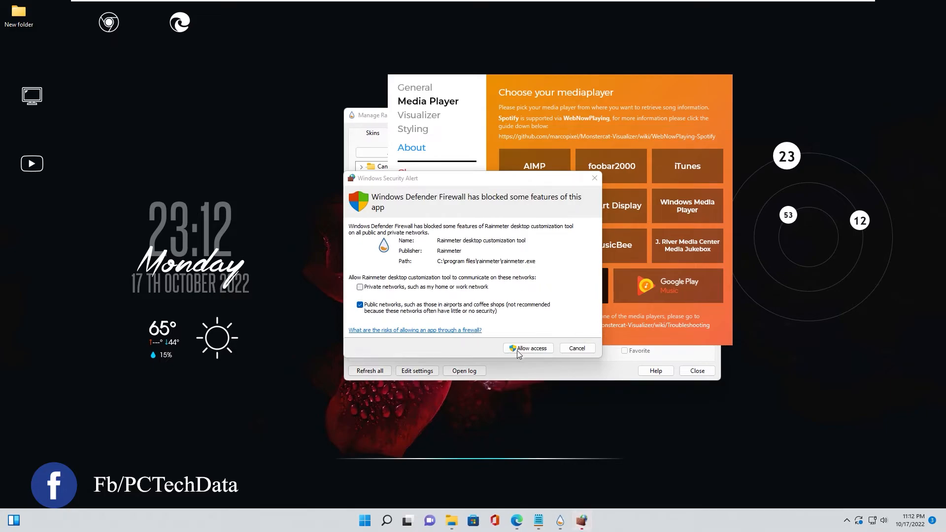
{"action": "left_click", "coordinate": [526, 350]}
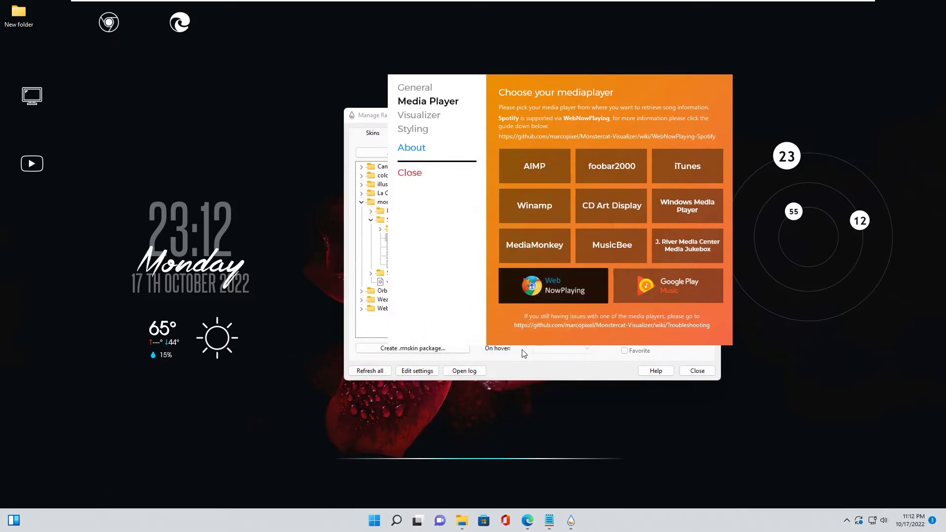
{"action": "left_click", "coordinate": [416, 175]}
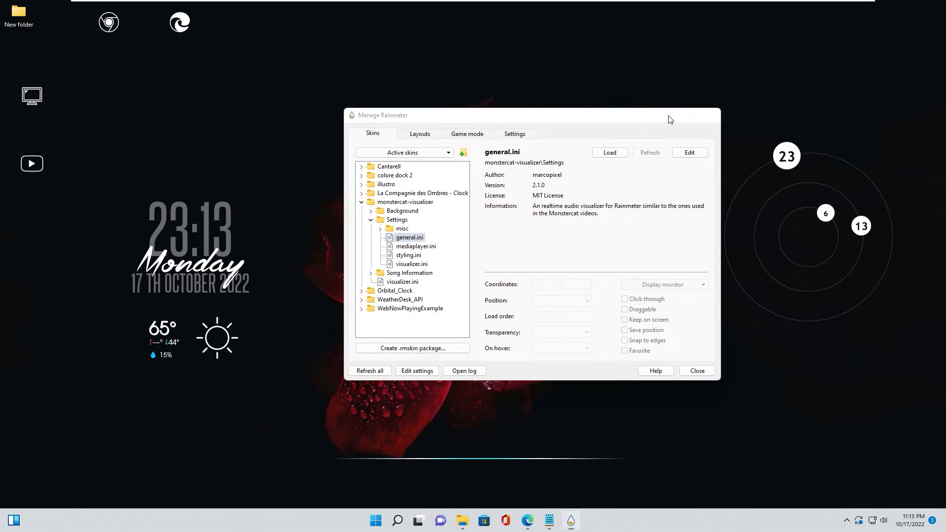
{"action": "left_click", "coordinate": [665, 116]}
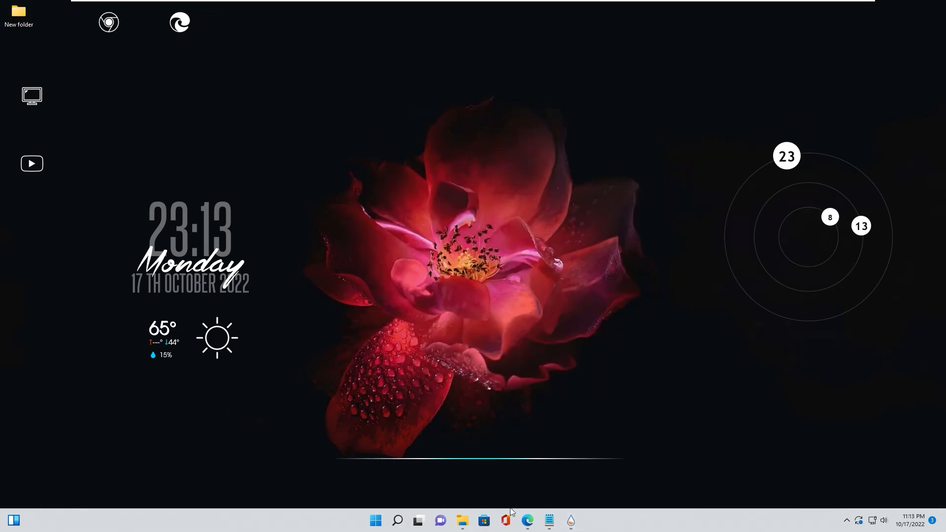
- Switch to Edge and play "Forever Yours" by Wayne Jones on YouTube to test the song information and visualizer
{"action": "left_click", "coordinate": [527, 520]}
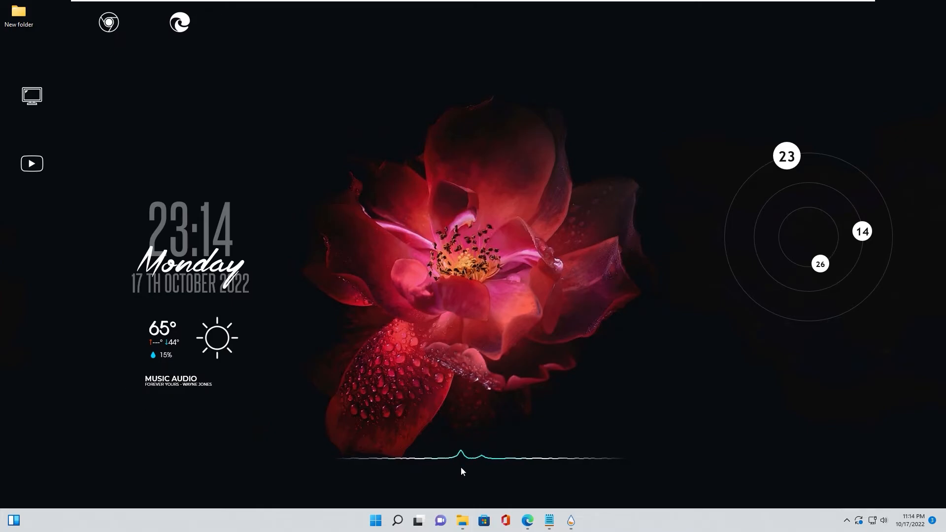
{"action": "left_click", "coordinate": [527, 520]}
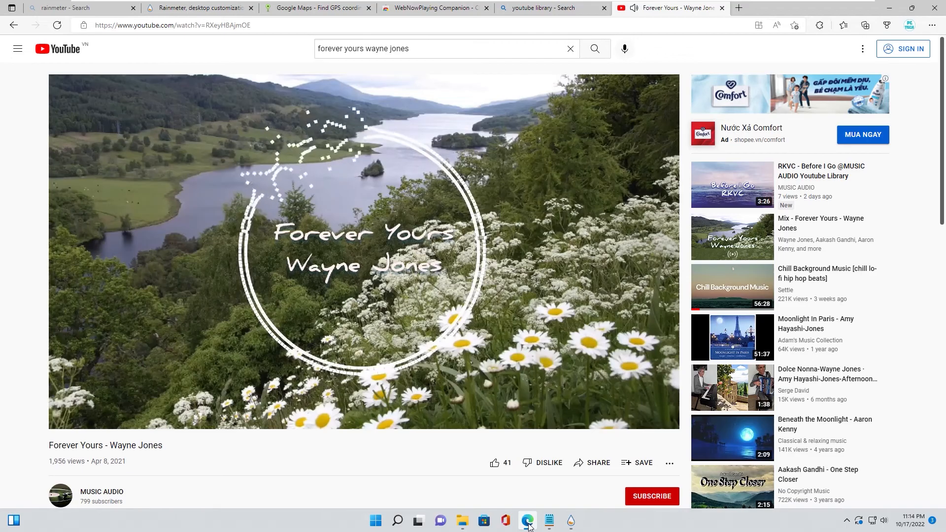
- Return to the desktop and rename the folder "New folder" with the invisible Alt+255 character so it shows no name
{"action": "left_click", "coordinate": [528, 521]}
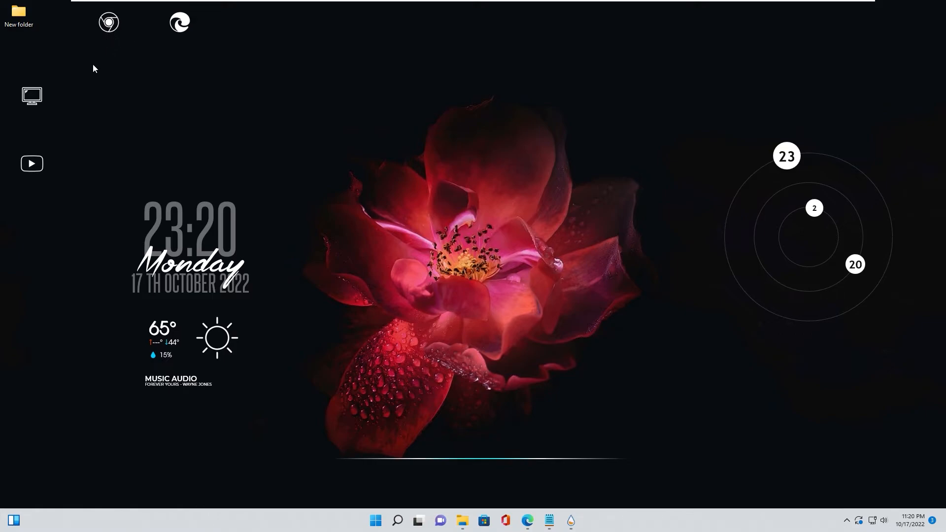
{"action": "right_click", "coordinate": [14, 23]}
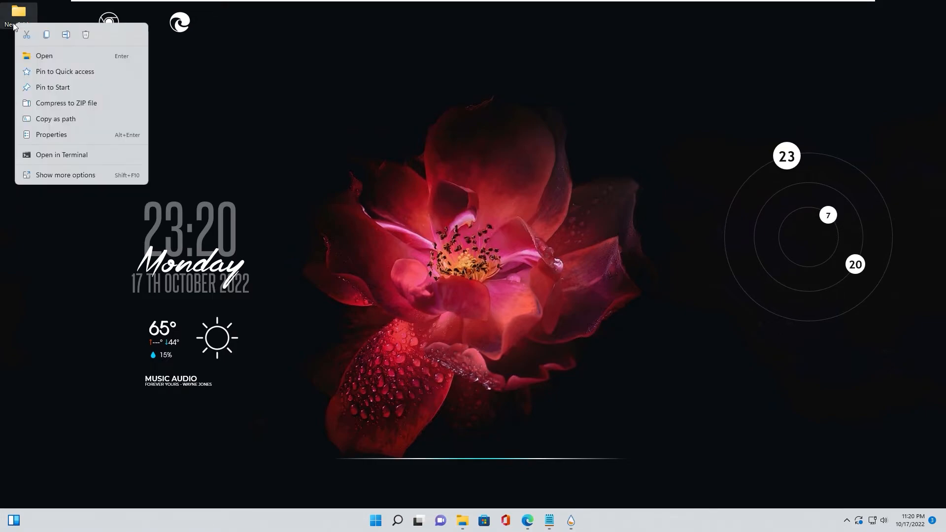
{"action": "left_click", "coordinate": [55, 185]}
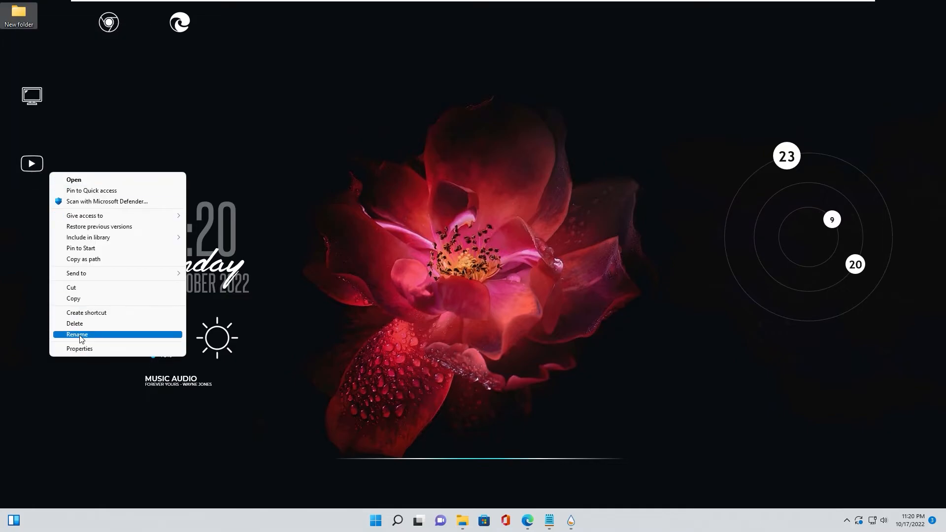
{"action": "left_click", "coordinate": [79, 335]}
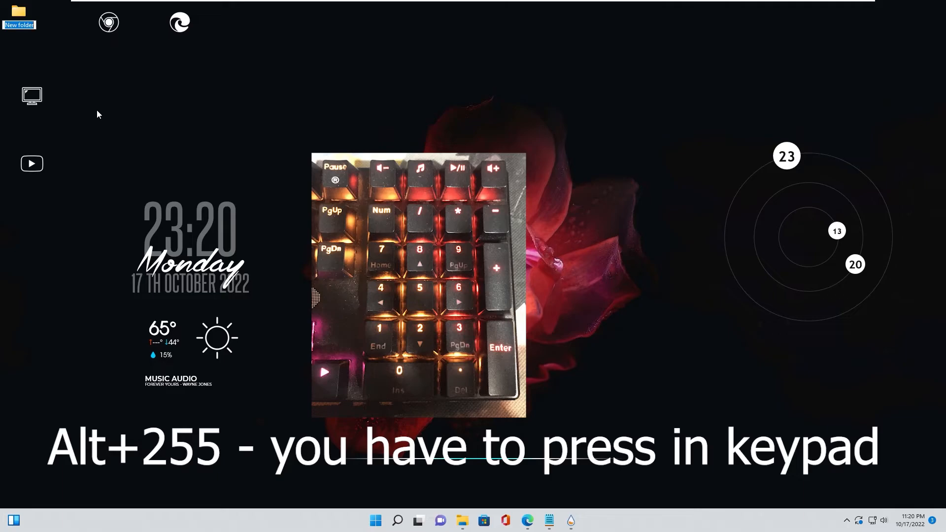
{"action": "key", "text": "Return"}
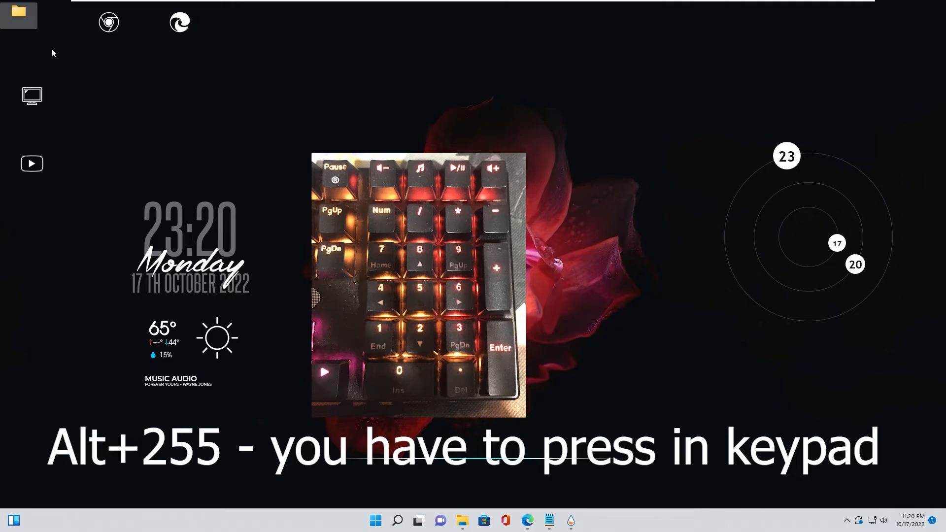
- Change the nameless desktop folder's icon to the plain white folder from SHELL32.dll and apply it
{"action": "right_click", "coordinate": [19, 12]}
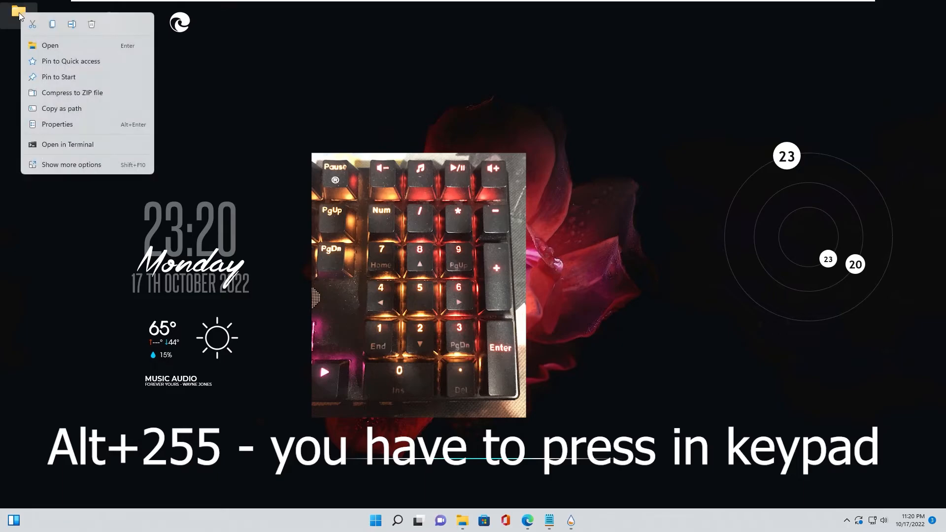
{"action": "left_click", "coordinate": [53, 164]}
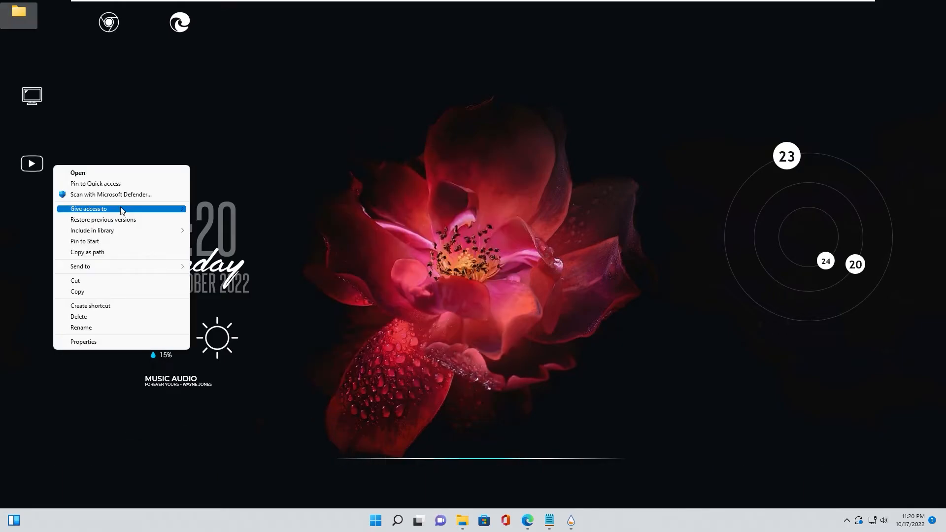
{"action": "left_click", "coordinate": [79, 342]}
{"action": "left_click", "coordinate": [160, 37]}
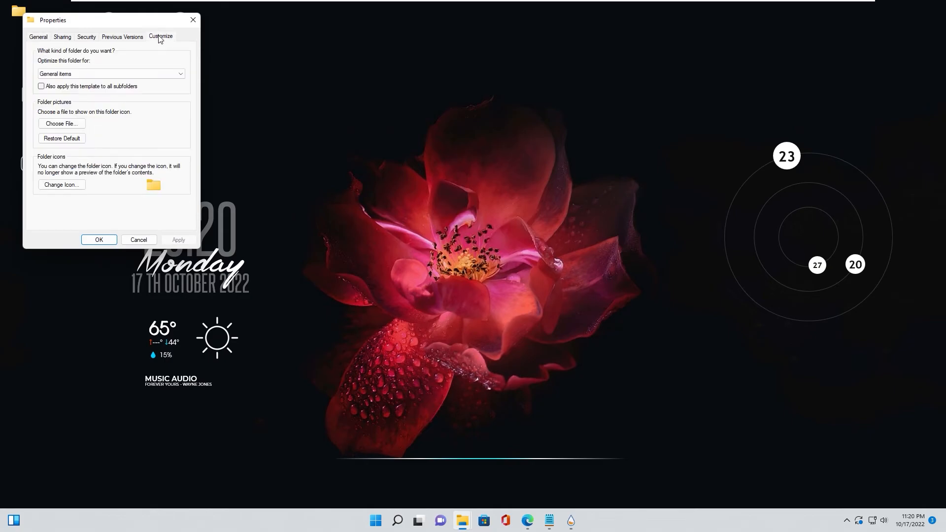
{"action": "left_click", "coordinate": [59, 184]}
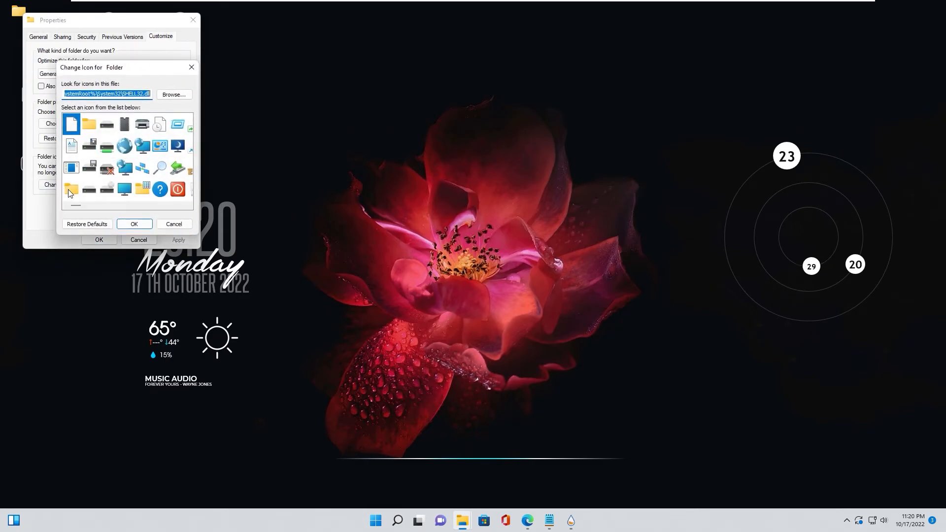
{"action": "left_click_drag", "start_coordinate": [82, 206], "coordinate": [182, 206]}
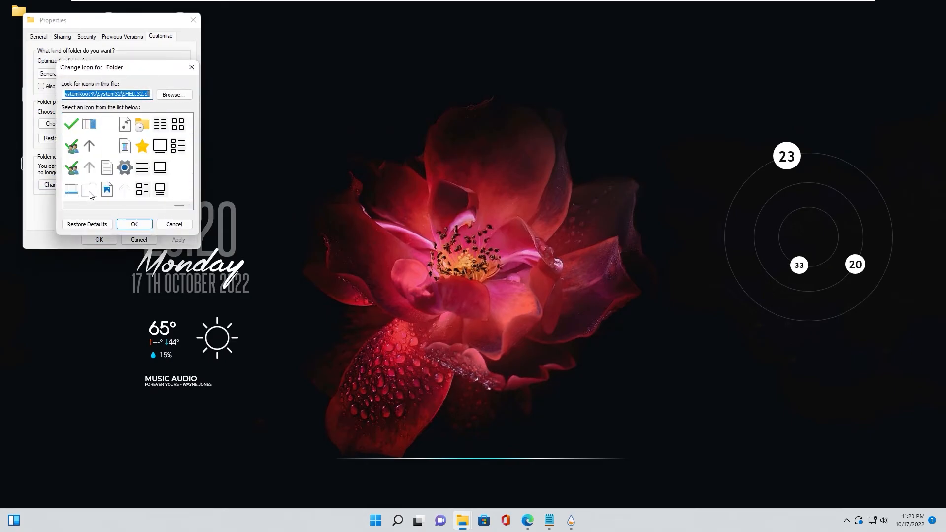
{"action": "left_click", "coordinate": [91, 195]}
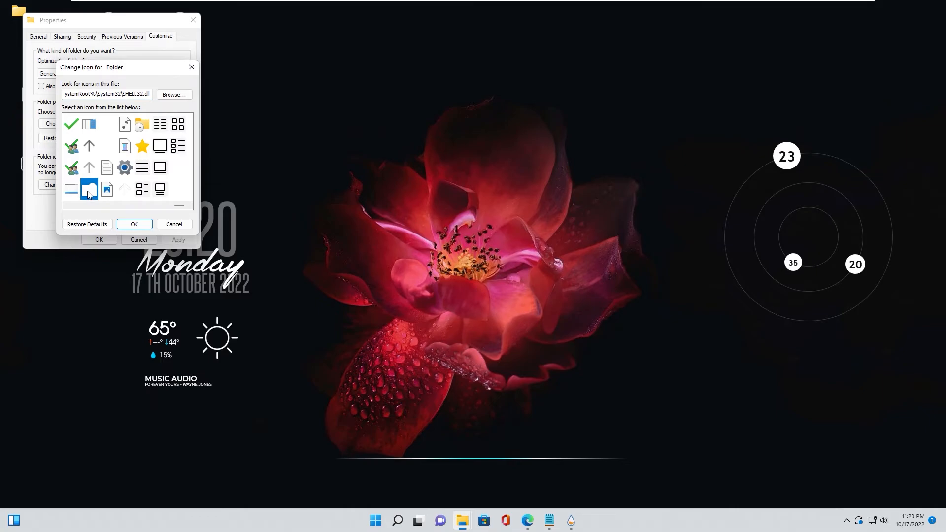
{"action": "left_click", "coordinate": [134, 223]}
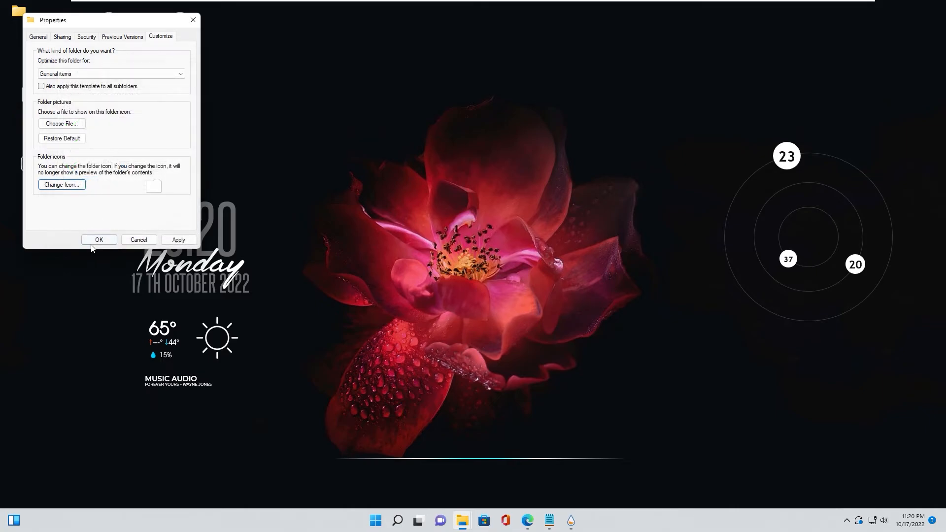
{"action": "left_click", "coordinate": [166, 242]}
{"action": "left_click", "coordinate": [96, 240]}
- Open the white desktop folder to check its contents and close its window
{"action": "right_click", "coordinate": [108, 83]}
{"action": "left_click", "coordinate": [36, 49]}
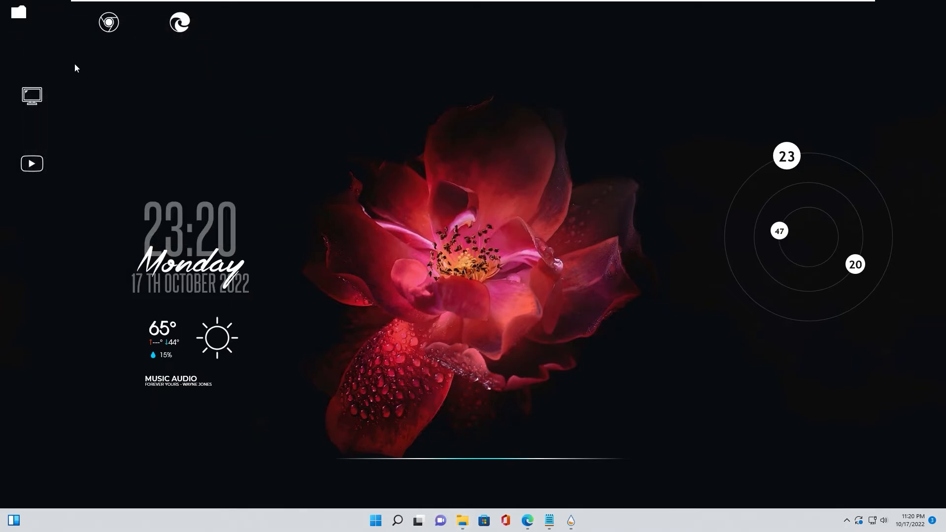
{"action": "left_click", "coordinate": [21, 16]}
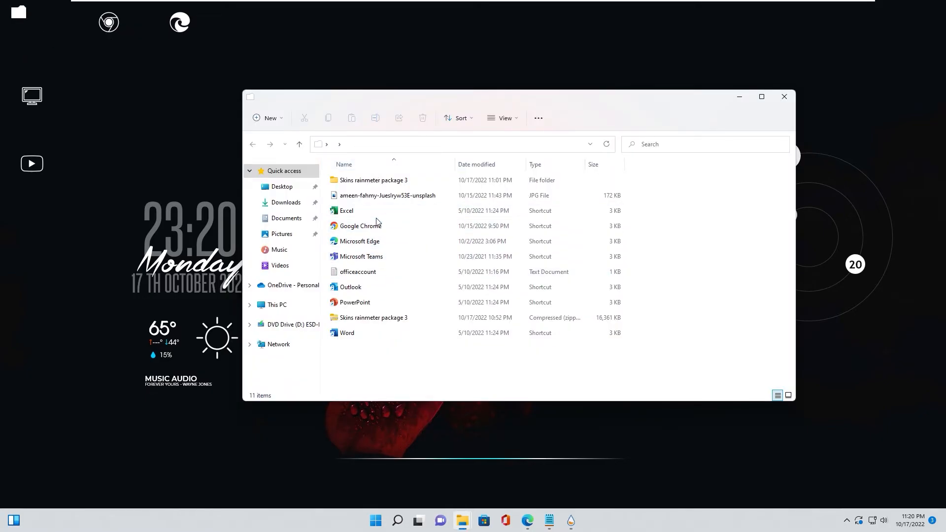
{"action": "left_click", "coordinate": [784, 97]}
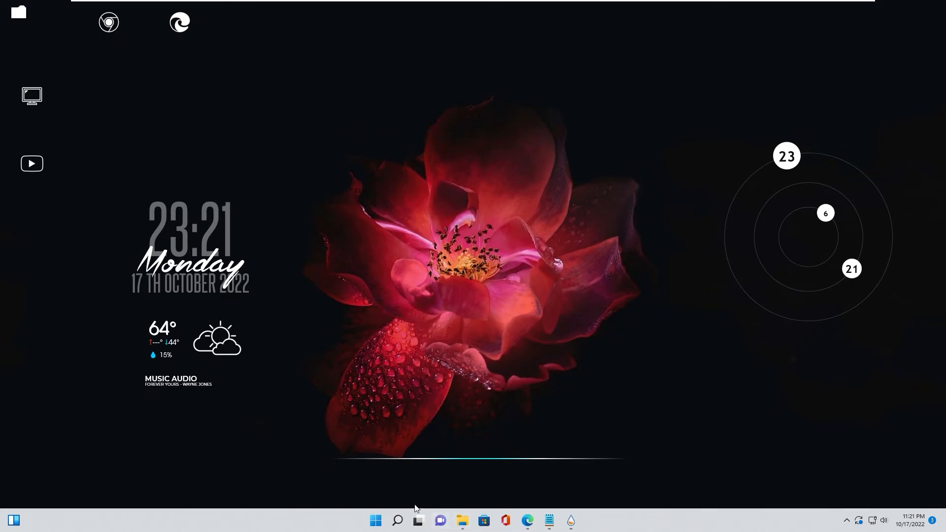
- Close the open Notepad, Rainmeter and Edge windows
{"action": "left_click", "coordinate": [549, 521]}
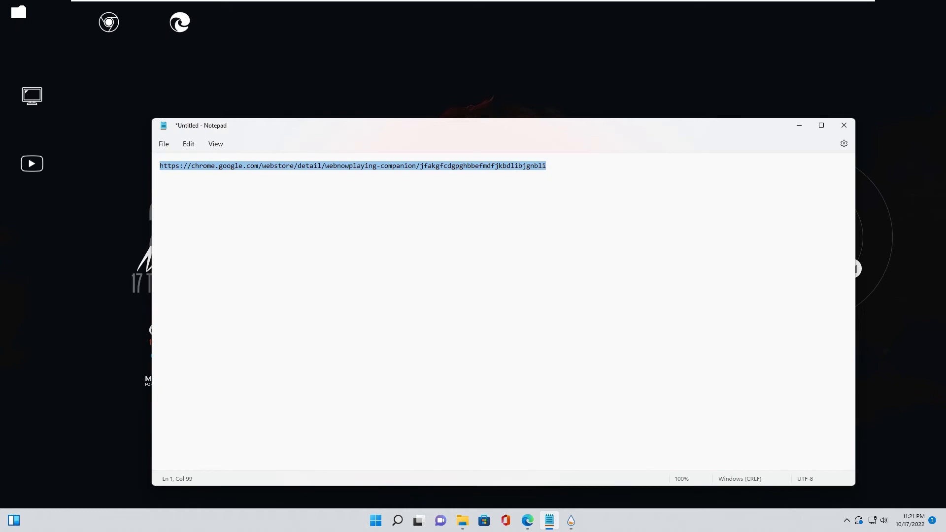
{"action": "left_click", "coordinate": [843, 125]}
{"action": "left_click", "coordinate": [513, 331]}
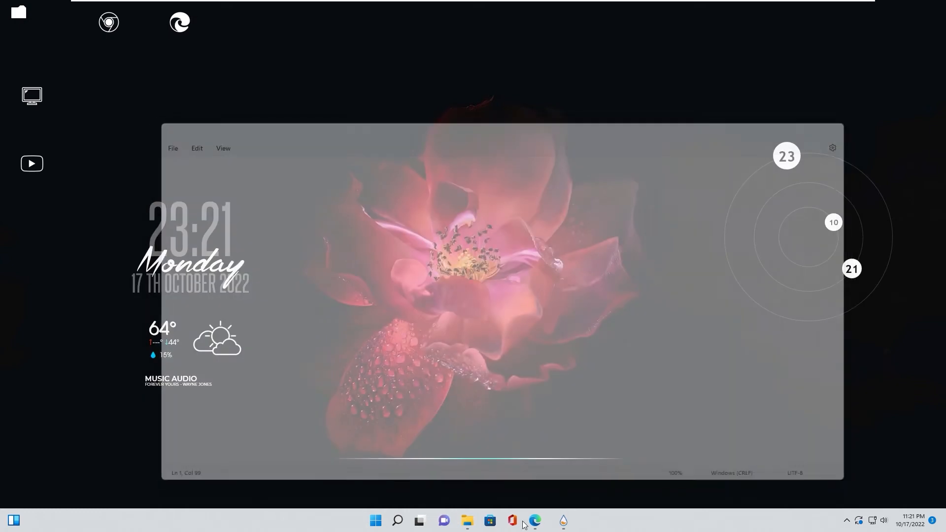
{"action": "left_click", "coordinate": [560, 521]}
{"action": "left_click", "coordinate": [710, 115]}
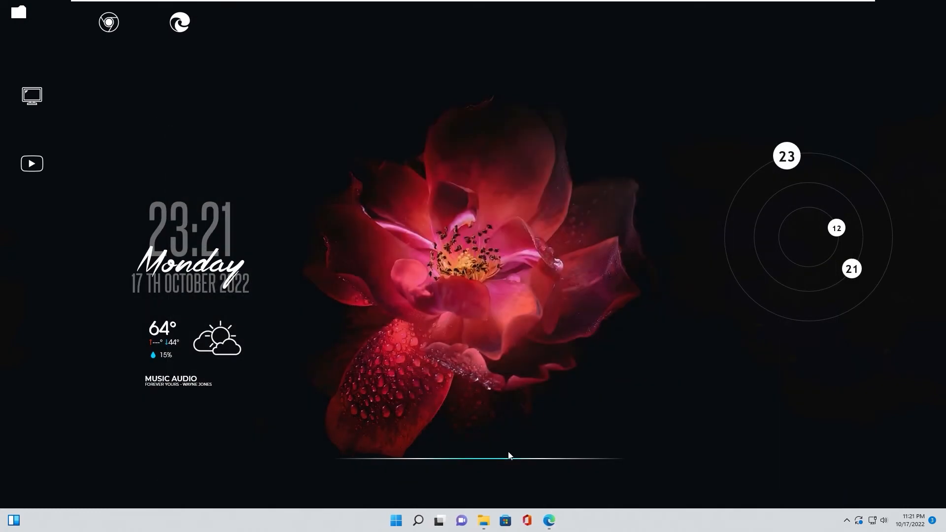
{"action": "left_click", "coordinate": [549, 521]}
{"action": "left_click", "coordinate": [936, 5]}
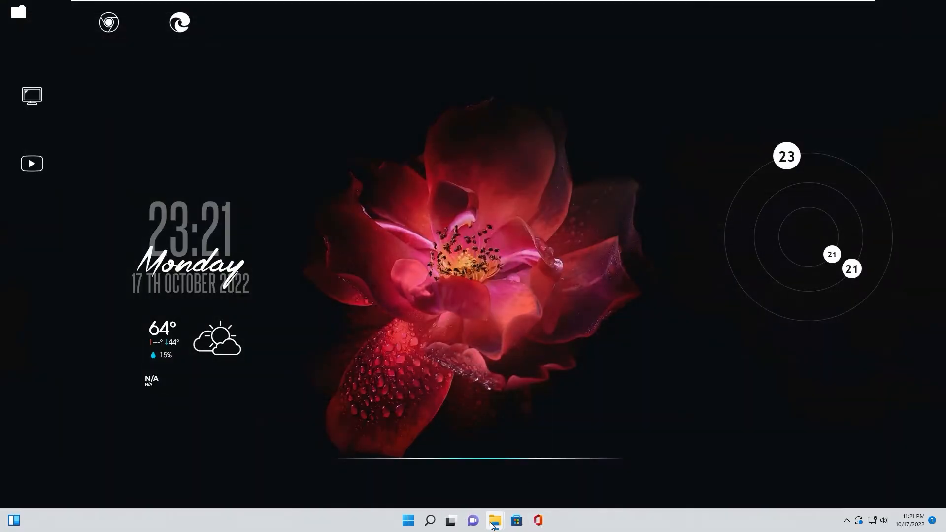
- Unpin Office, Microsoft Store and File Explorer from the taskbar
{"action": "right_click", "coordinate": [539, 522]}
{"action": "left_click", "coordinate": [516, 494]}
{"action": "right_click", "coordinate": [526, 521]}
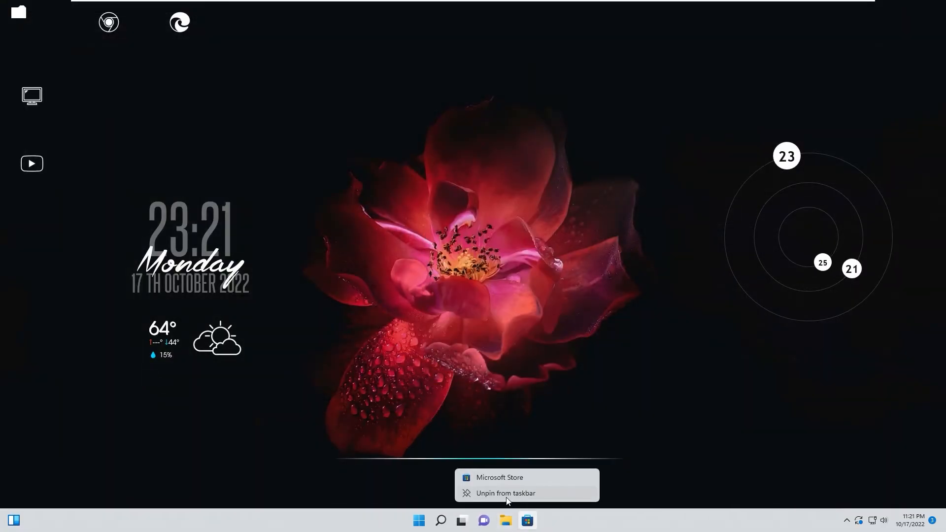
{"action": "left_click", "coordinate": [508, 494]}
{"action": "right_click", "coordinate": [519, 523]}
{"action": "left_click", "coordinate": [473, 493]}
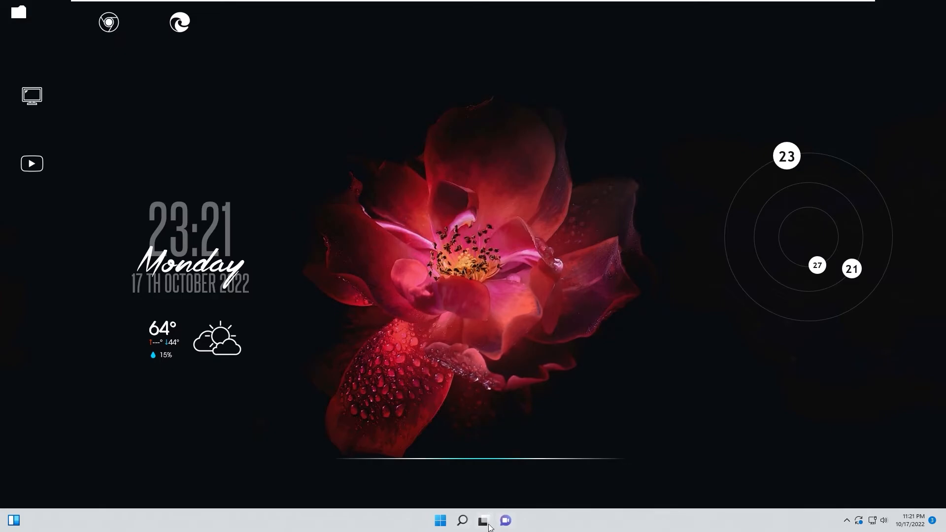
- Turn off the Search, Task view, Widgets and Chat taskbar items in the Windows personalization settings and close Settings
{"action": "left_click", "coordinate": [440, 520]}
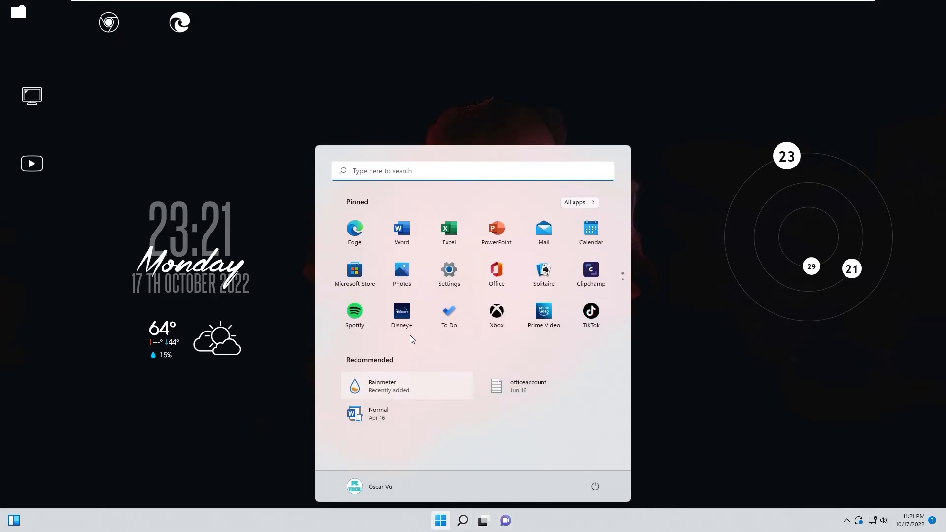
{"action": "left_click", "coordinate": [442, 279]}
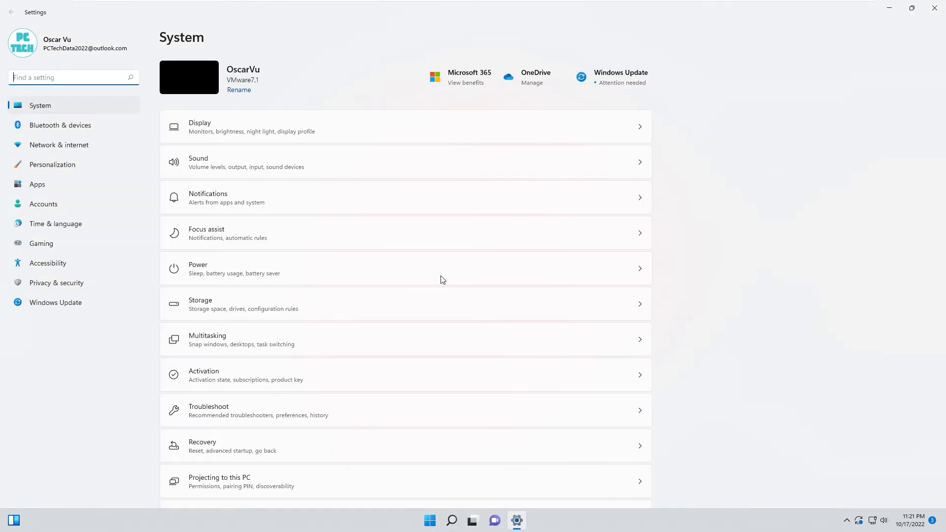
{"action": "left_click", "coordinate": [62, 168]}
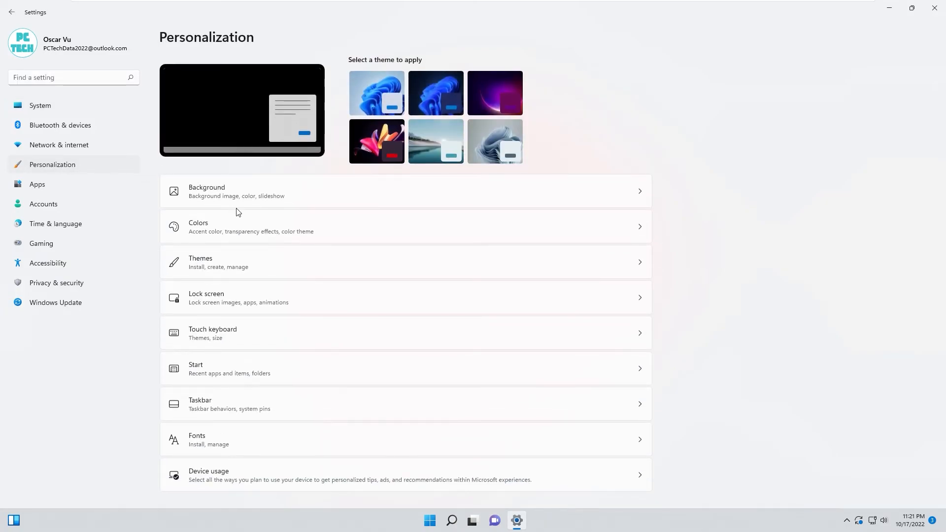
{"action": "left_click", "coordinate": [289, 410]}
{"action": "left_click", "coordinate": [620, 103]}
{"action": "left_click", "coordinate": [620, 132]}
{"action": "left_click", "coordinate": [620, 161]}
{"action": "left_click", "coordinate": [616, 191]}
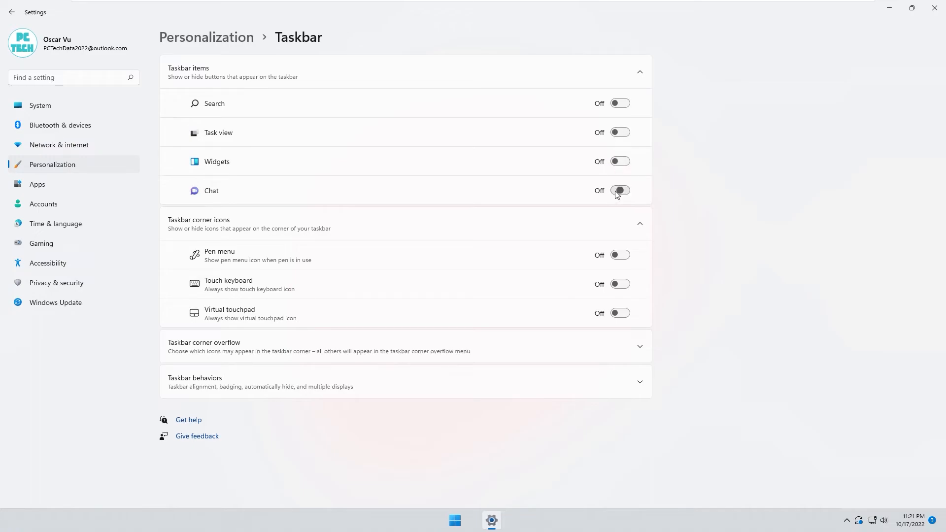
{"action": "left_click", "coordinate": [935, 8]}
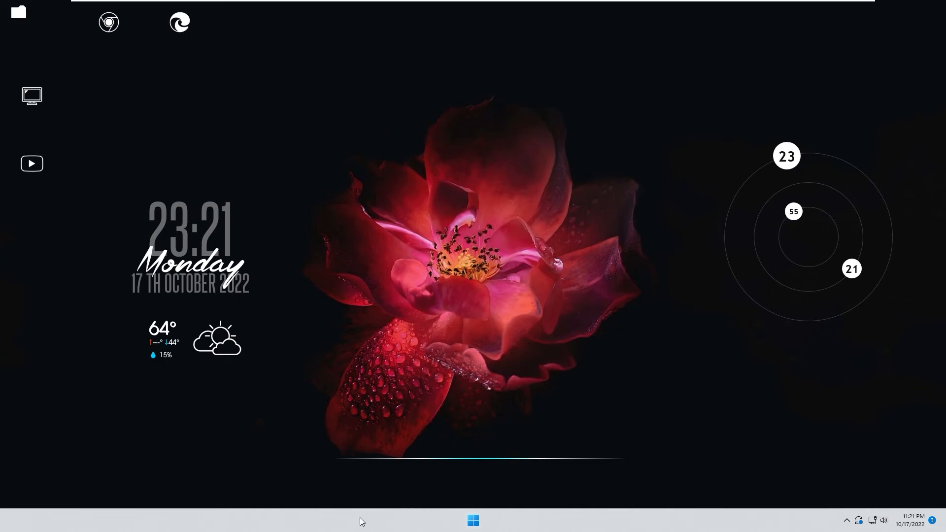
- Install TranslucentTB from the Microsoft Store, launch it and continue past its welcome window
{"action": "left_click", "coordinate": [466, 525]}
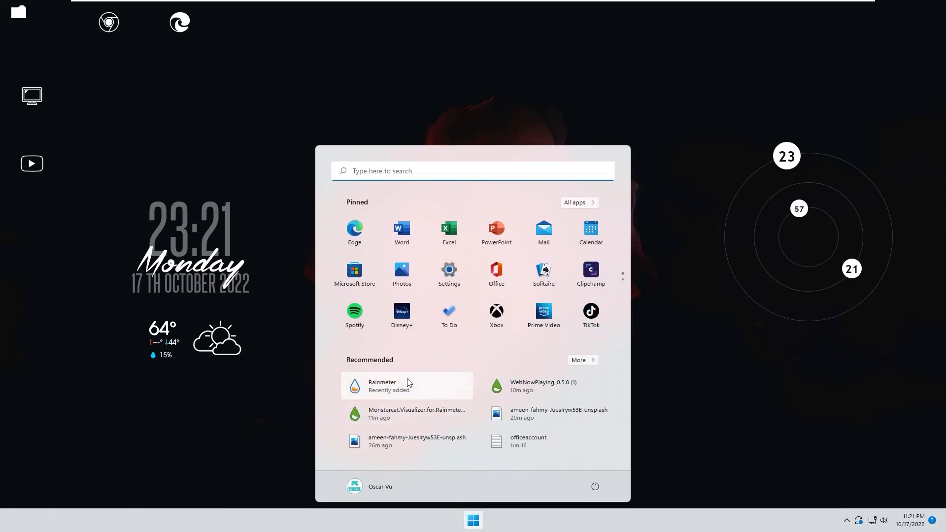
{"action": "left_click", "coordinate": [354, 271]}
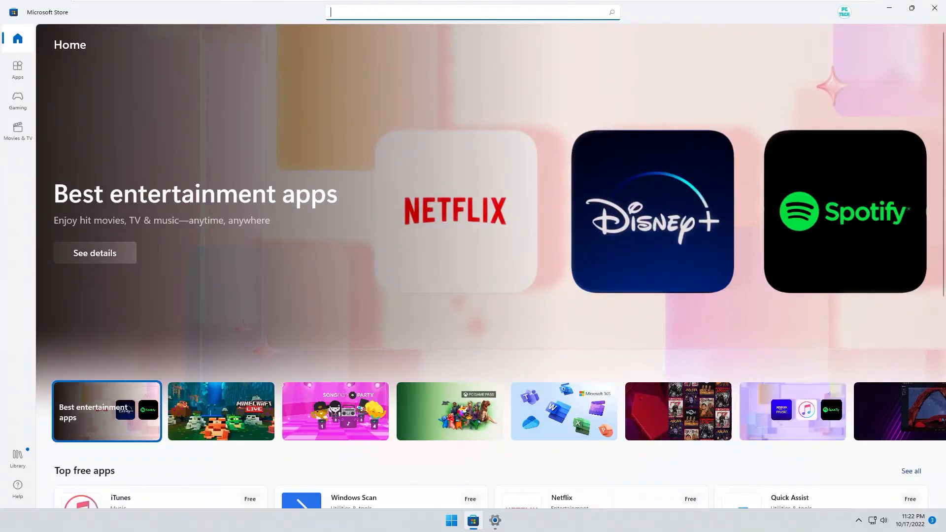
{"action": "type", "text": "trans"}
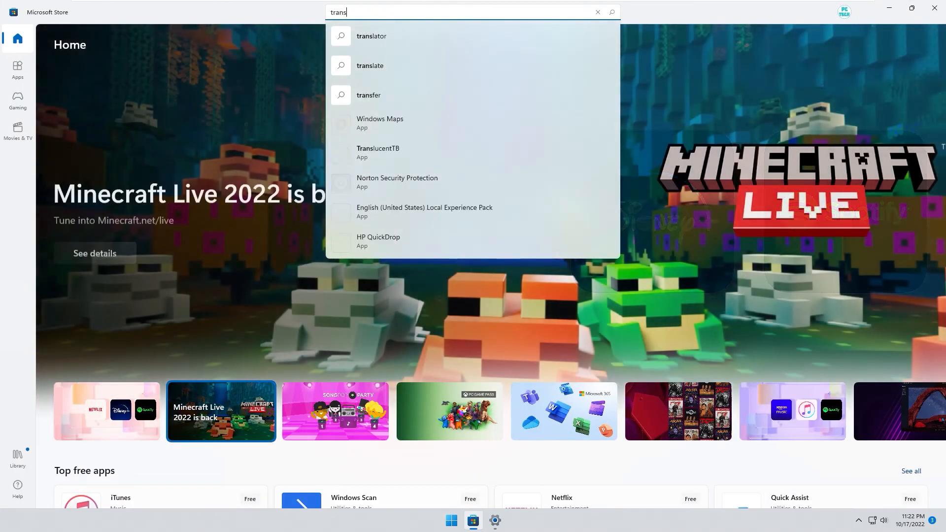
{"action": "type", "text": "lucenttb"}
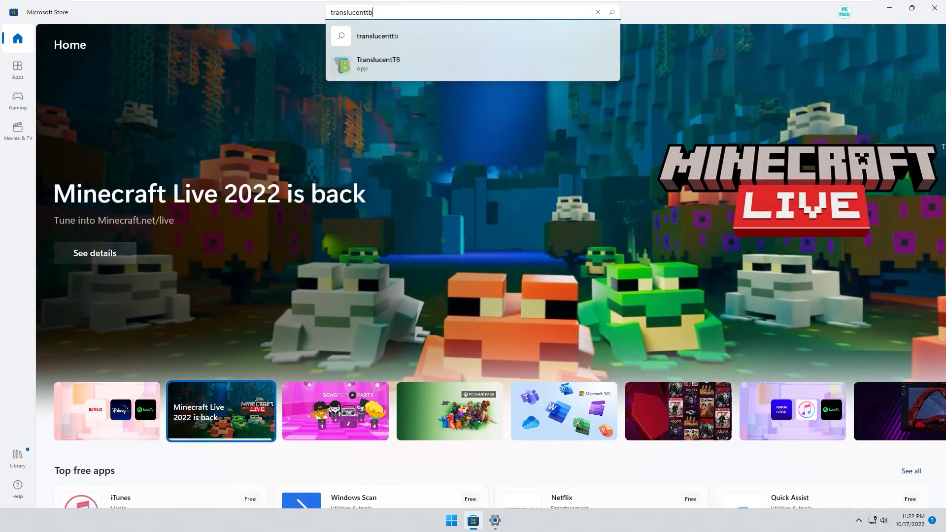
{"action": "left_click", "coordinate": [381, 68]}
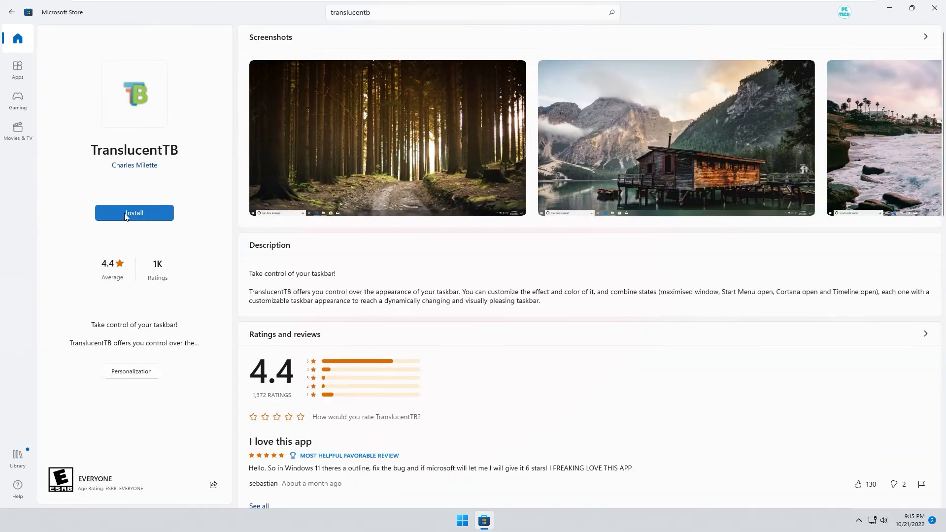
{"action": "left_click", "coordinate": [125, 212]}
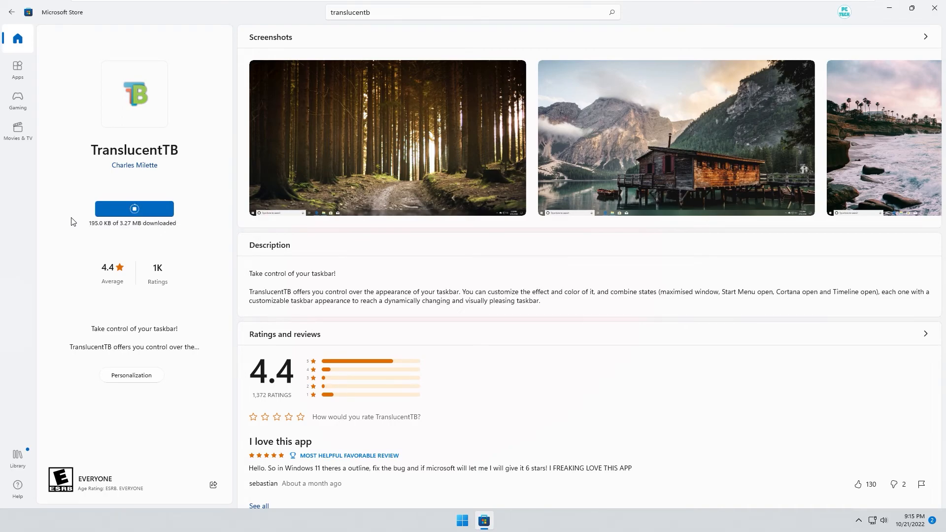
{"action": "left_click", "coordinate": [134, 213]}
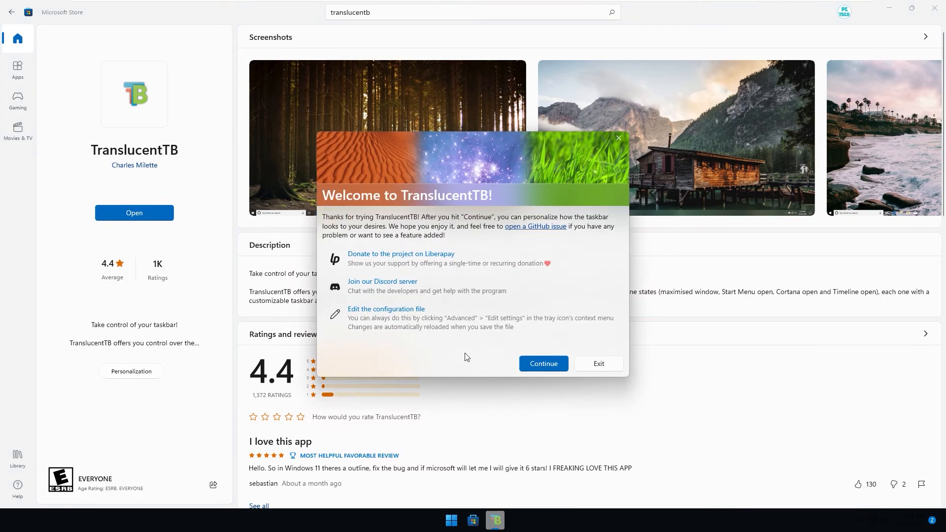
{"action": "left_click", "coordinate": [535, 364]}
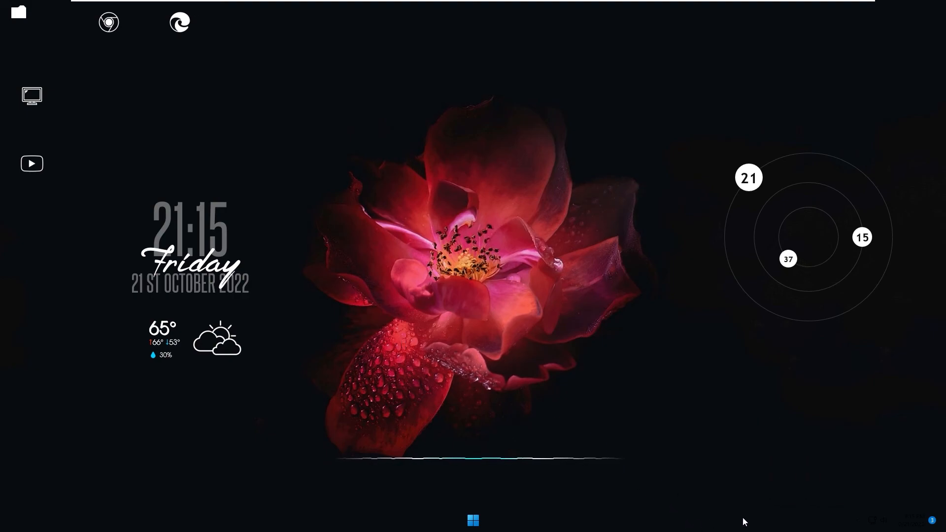
- Examine TranslucentTB's taskbar appearance options for the Desktop state and close its menu
{"action": "left_click", "coordinate": [858, 525]}
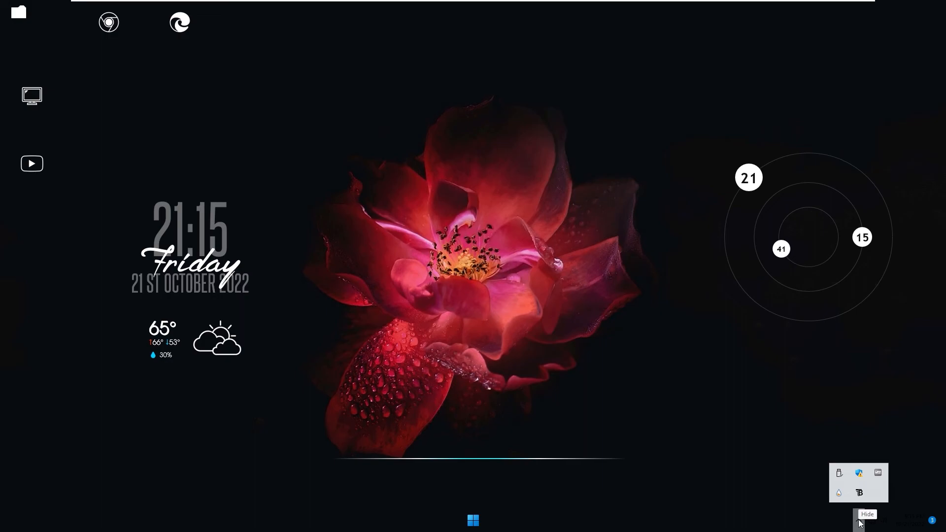
{"action": "right_click", "coordinate": [860, 493]}
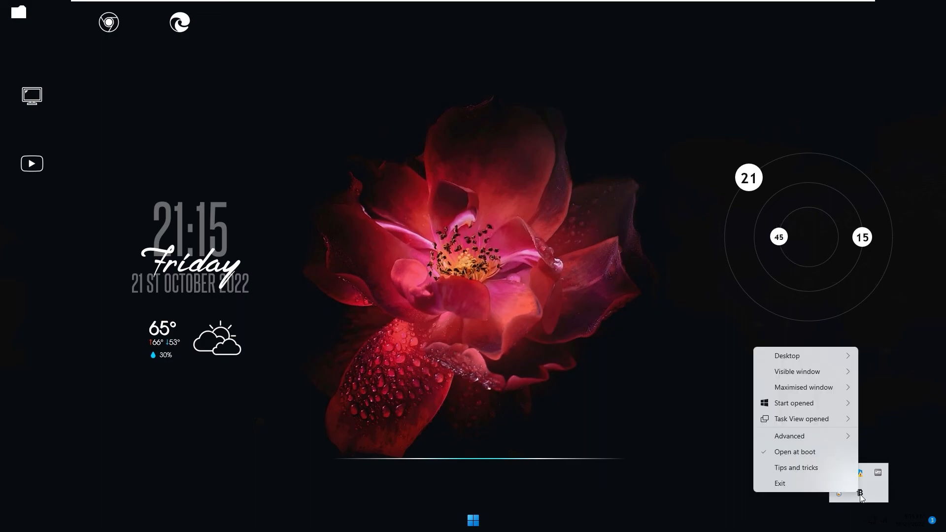
{"action": "mouse_move", "coordinate": [790, 357]}
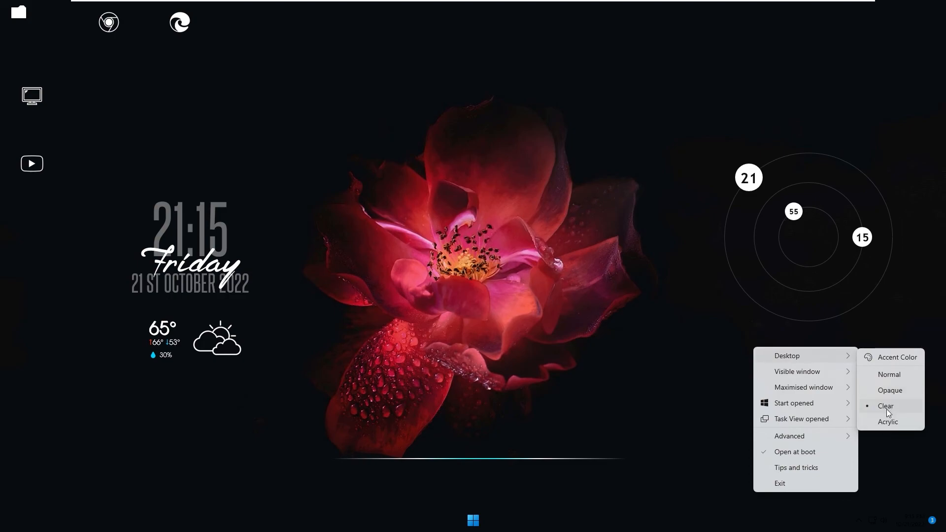
{"action": "left_click", "coordinate": [581, 354]}
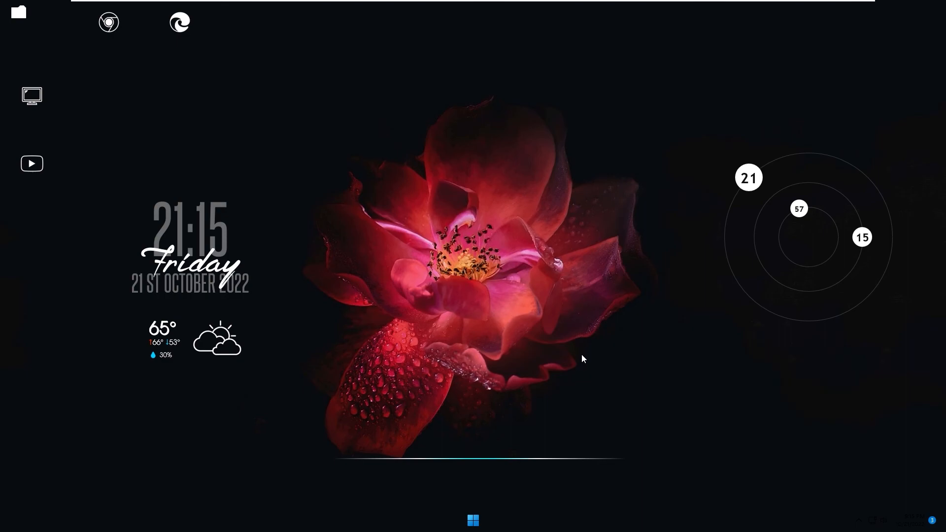